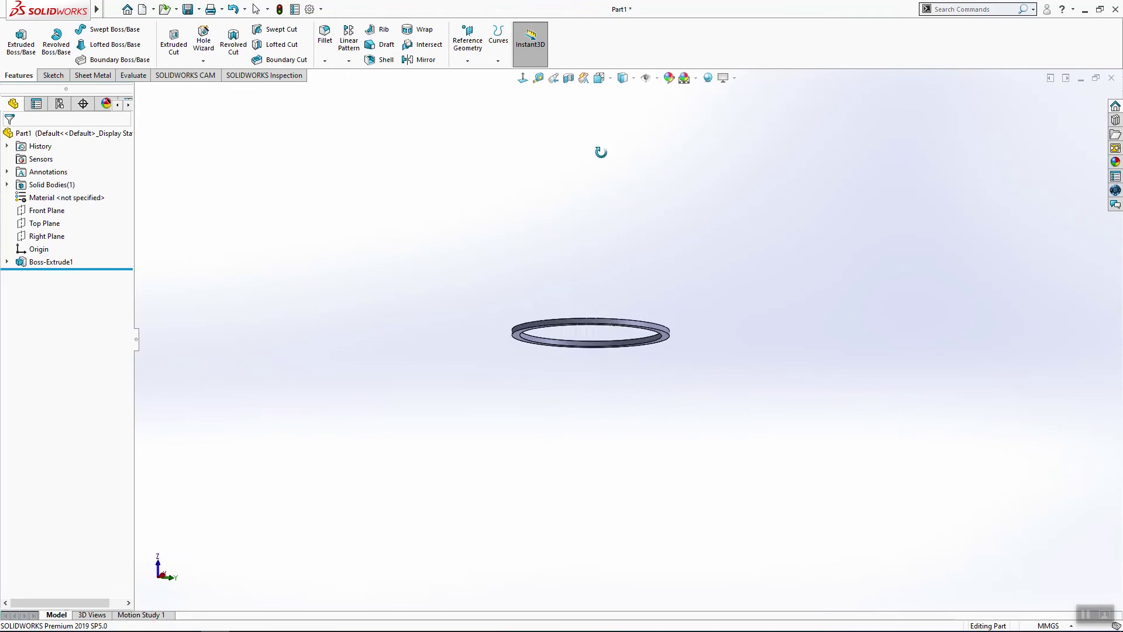
Start a sketch on the Top Plane and orient the view to show the ring edge-on from the bottom view
{"action": "key", "text": "space"}
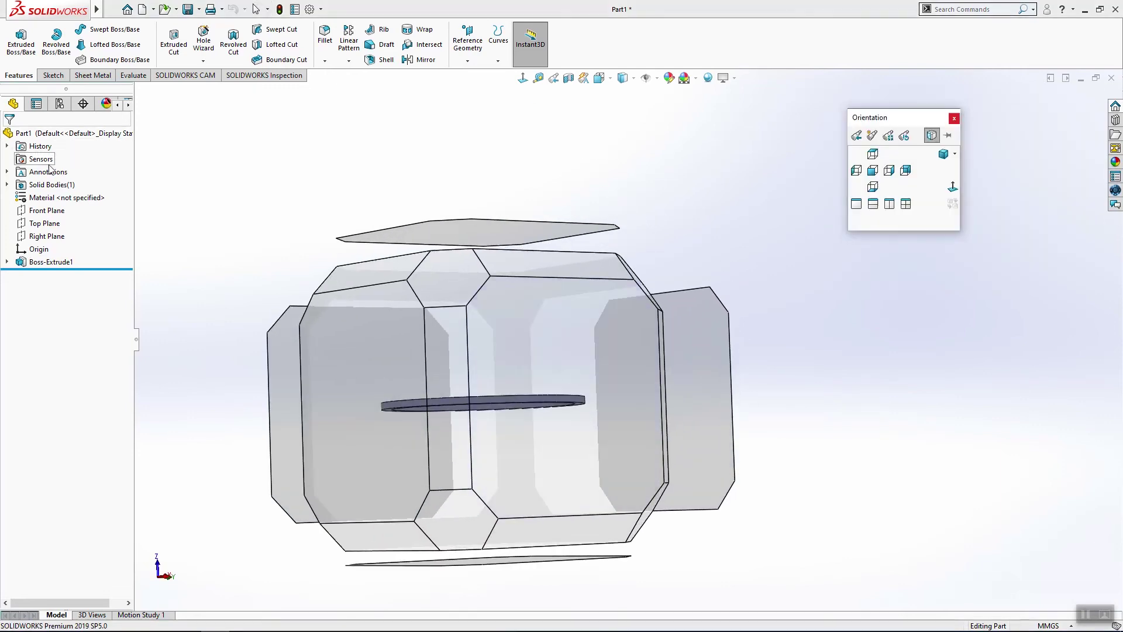
{"action": "left_click", "coordinate": [500, 402]}
{"action": "right_click", "coordinate": [50, 227]}
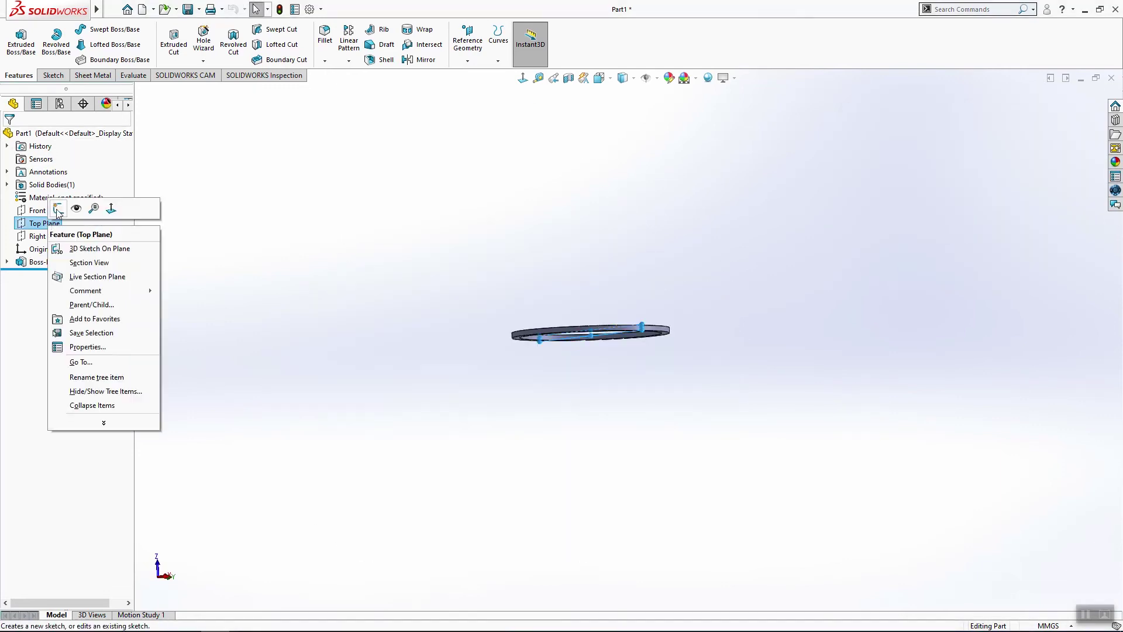
{"action": "left_click", "coordinate": [58, 210]}
{"action": "key", "text": "space"}
{"action": "left_click", "coordinate": [494, 391]}
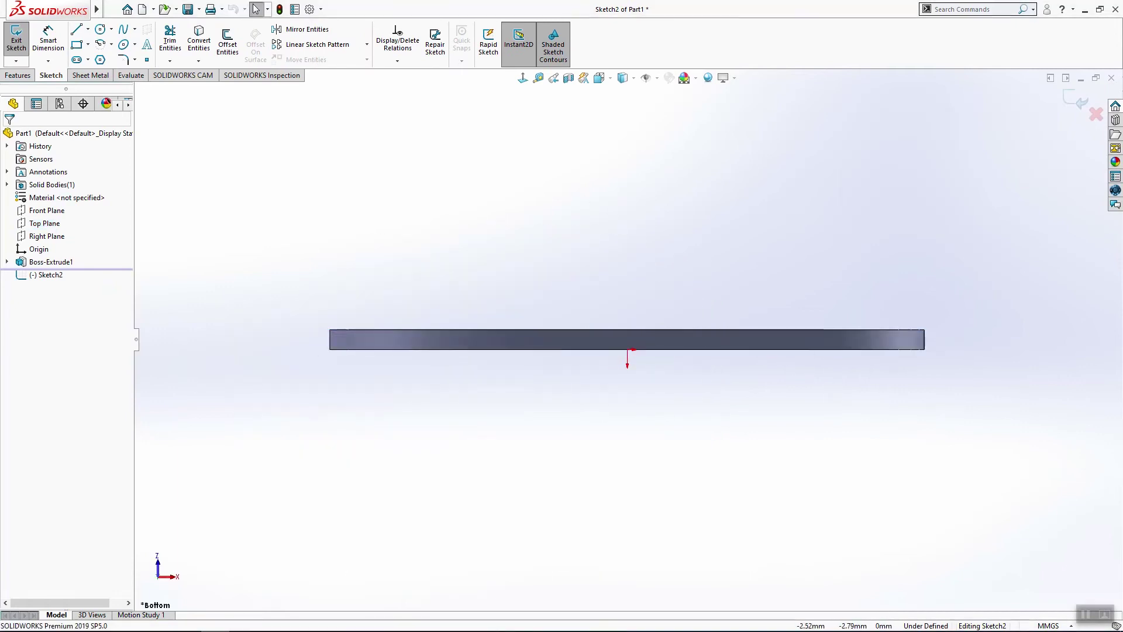
Draw three connected lines outlining a slanted arm about 3.2 mm long with a perpendicular short end, starting on the ring's lower edge
{"action": "left_click", "coordinate": [78, 30]}
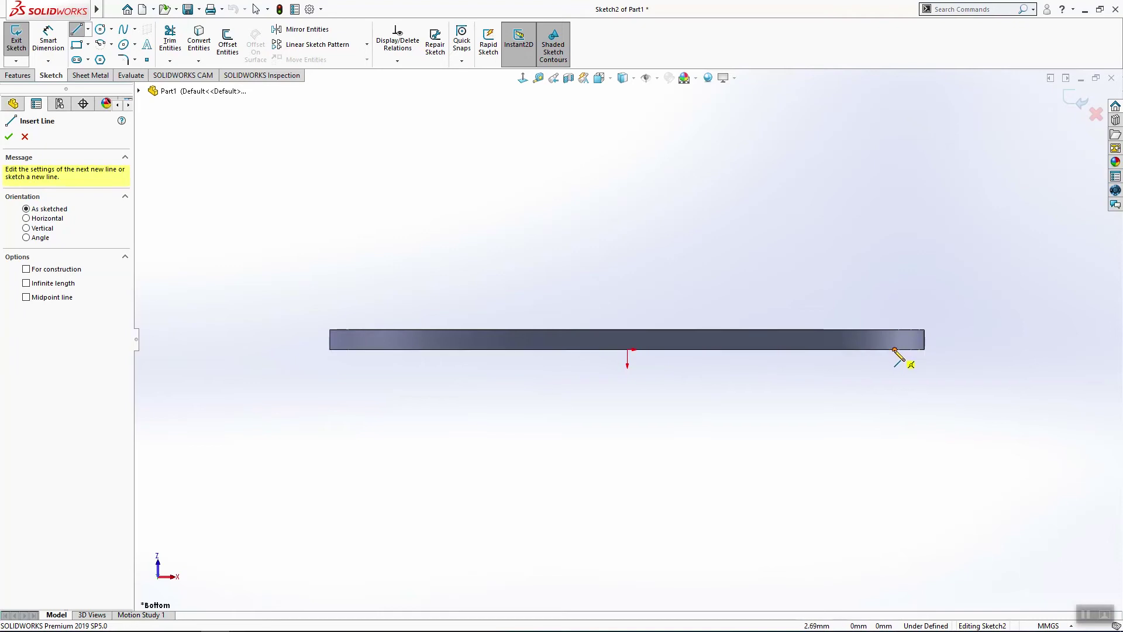
{"action": "left_click", "coordinate": [894, 350]}
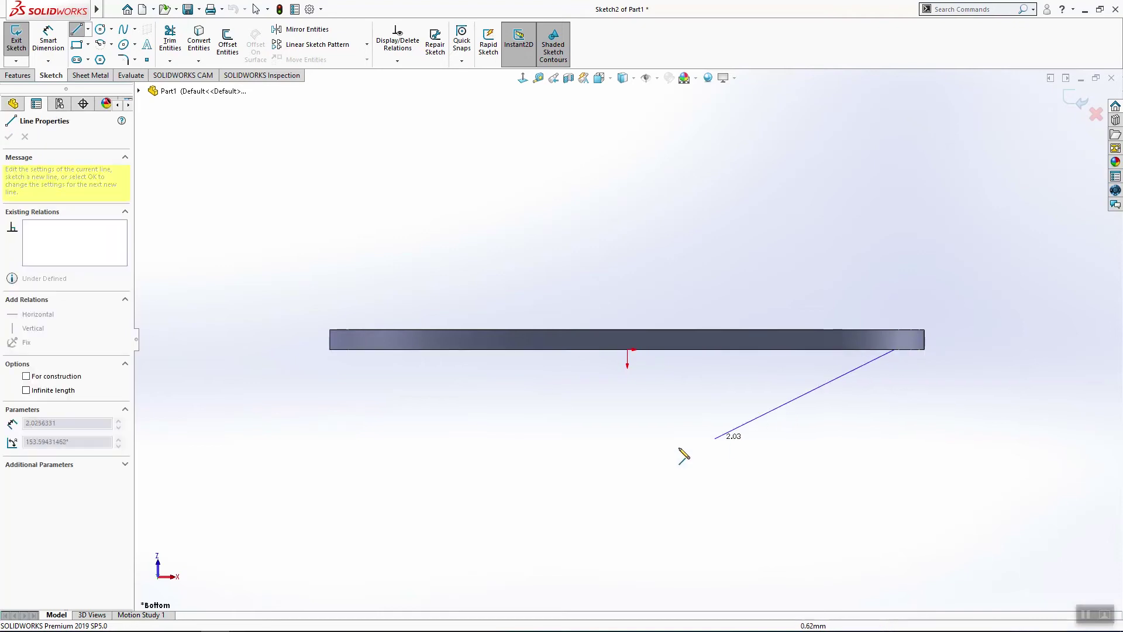
{"action": "left_click", "coordinate": [604, 477]}
{"action": "left_click", "coordinate": [610, 489]}
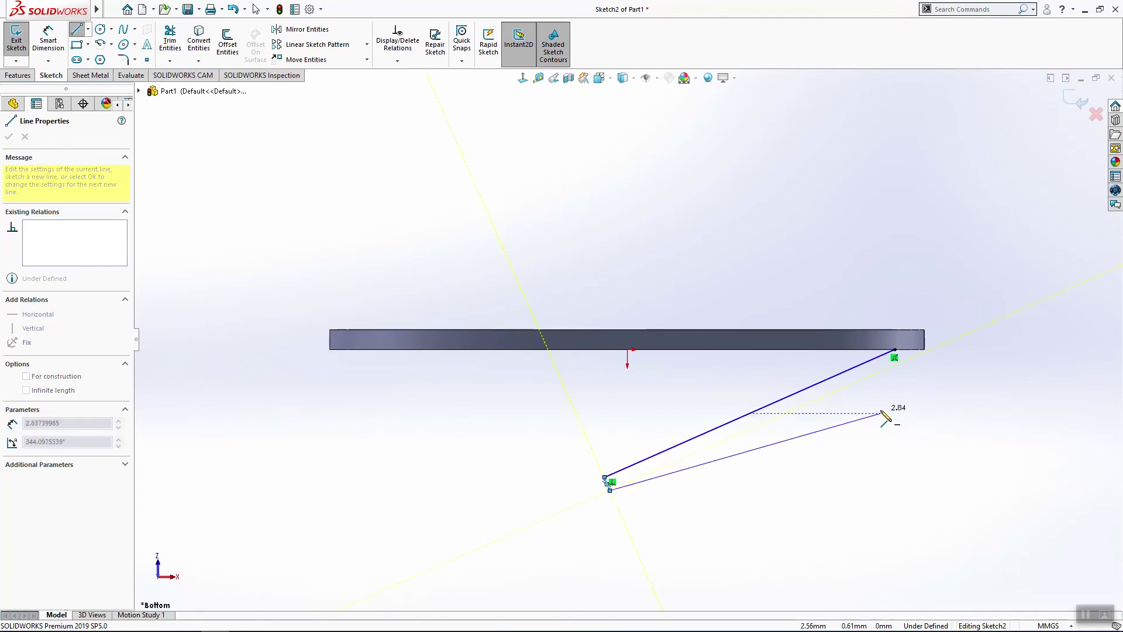
{"action": "left_click", "coordinate": [925, 350]}
{"action": "key", "text": "Escape"}
Attach the free endpoint of the arm's outer line to the ring's lower outer corner
{"action": "left_click", "coordinate": [926, 351]}
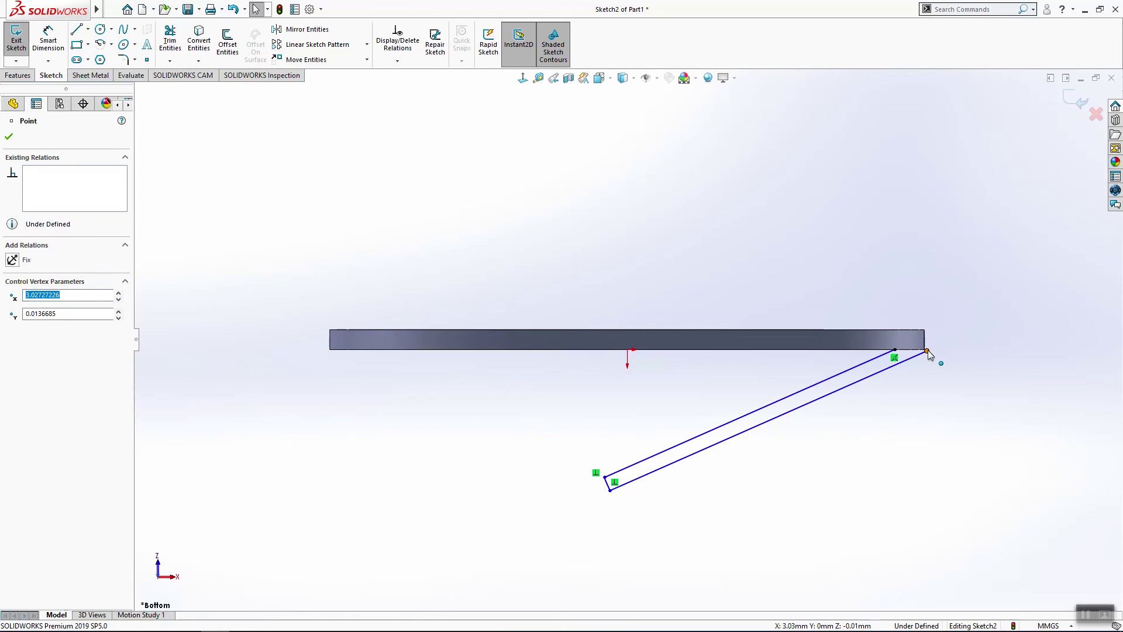
{"action": "scroll", "coordinate": [928, 359], "scroll_direction": "down", "scroll_amount": 5}
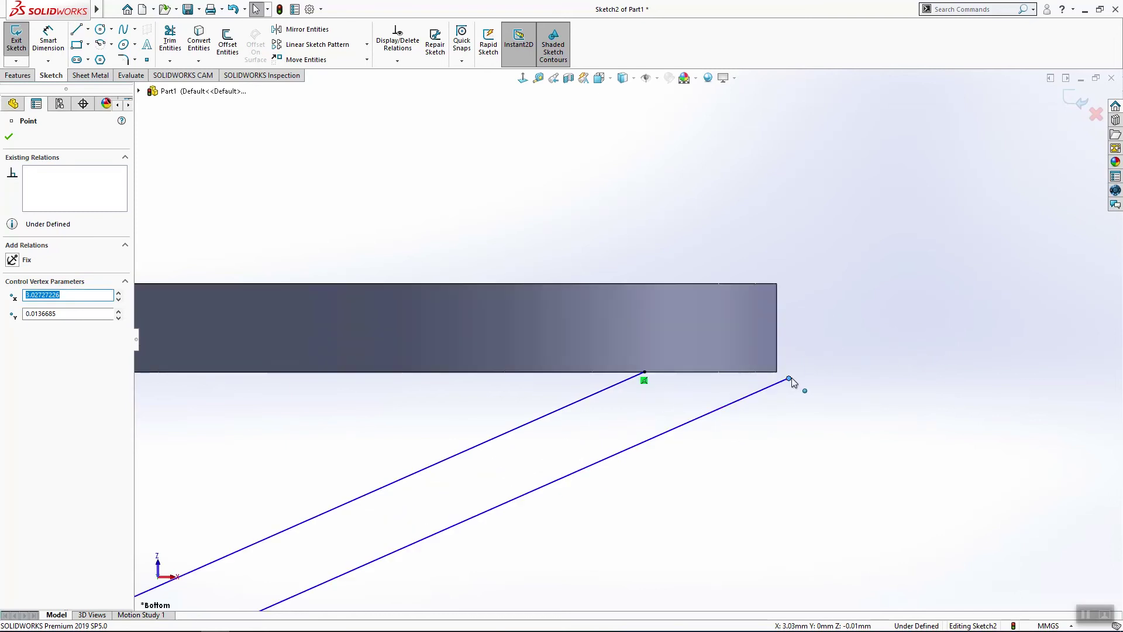
{"action": "left_click_drag", "start_coordinate": [779, 378], "coordinate": [777, 373]}
{"action": "left_click", "coordinate": [766, 419]}
{"action": "scroll", "coordinate": [766, 419], "scroll_direction": "up", "scroll_amount": 2}
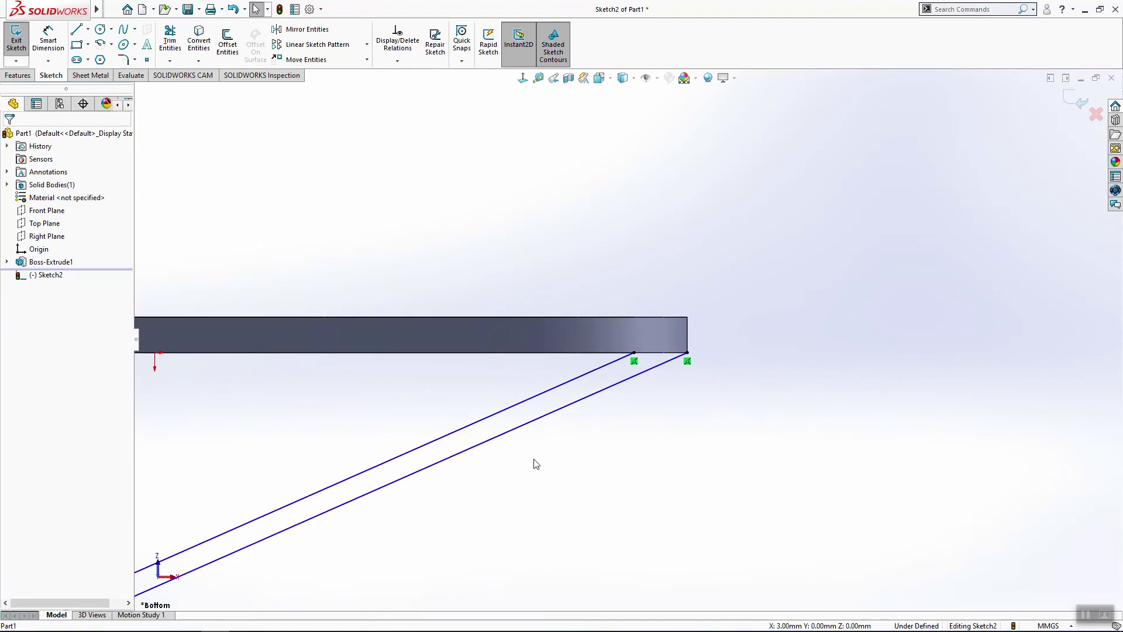
Dimension the angle between the arm's upper long line and the ring's lower edge as 28°
{"action": "scroll", "coordinate": [535, 462], "scroll_direction": "up", "scroll_amount": 1}
{"action": "scroll", "coordinate": [403, 456], "scroll_direction": "down", "scroll_amount": 3}
{"action": "left_click", "coordinate": [48, 37]}
{"action": "left_click", "coordinate": [560, 327]}
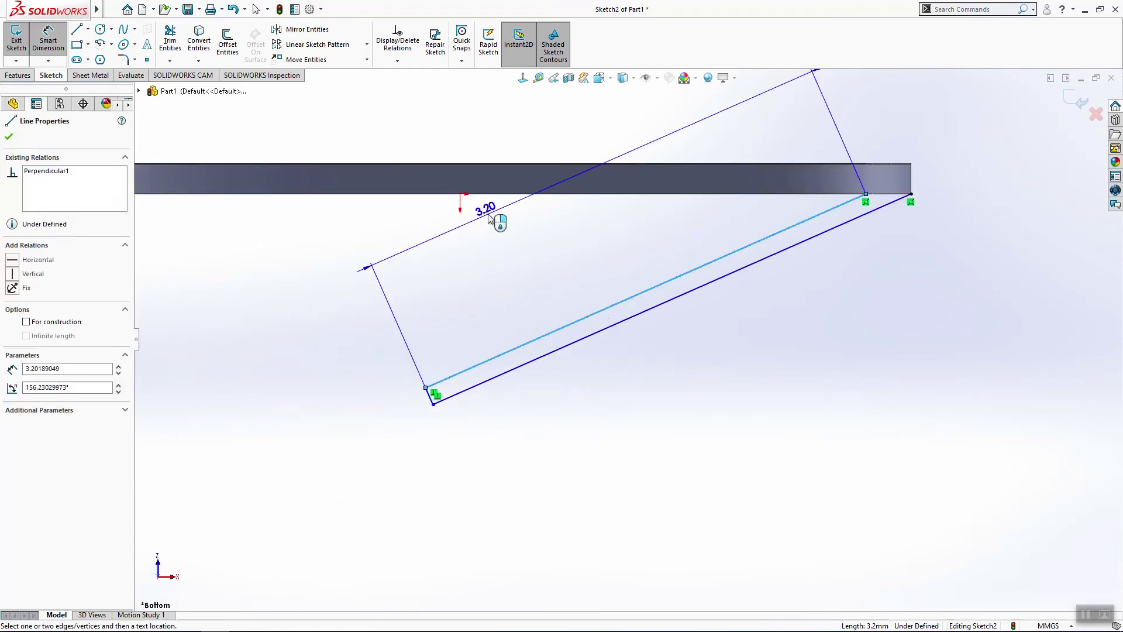
{"action": "left_click", "coordinate": [491, 195]}
{"action": "left_click", "coordinate": [374, 269]}
{"action": "type", "text": "28"}
{"action": "key", "text": "Return"}
{"action": "key", "text": "Escape"}
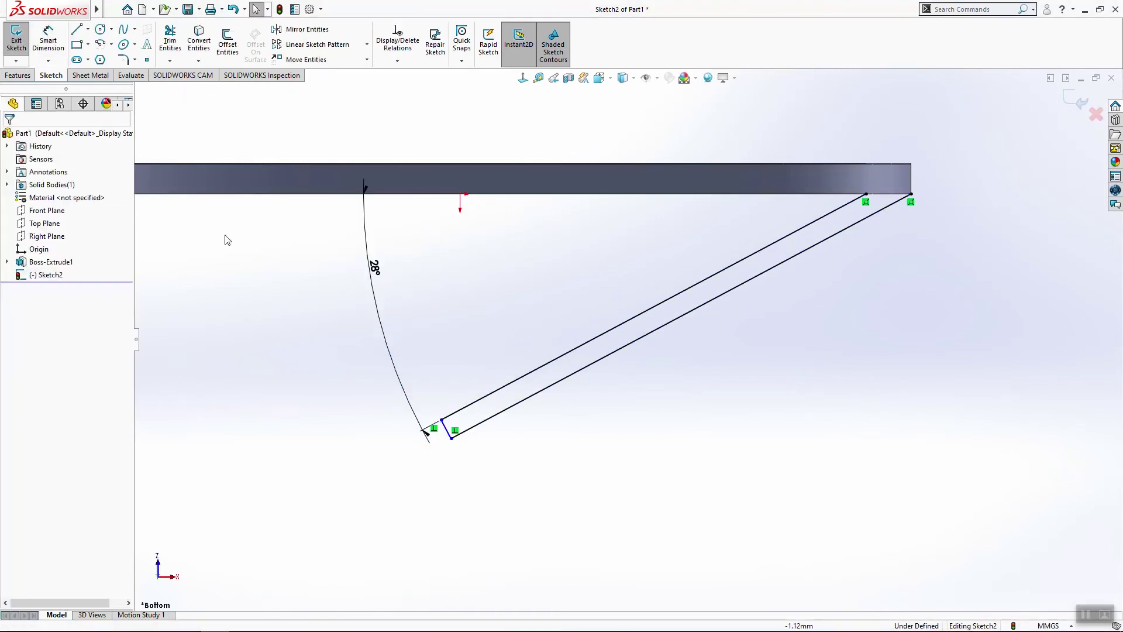
Add a reference dimension to the short line at the arm's free end
{"action": "left_click", "coordinate": [46, 37]}
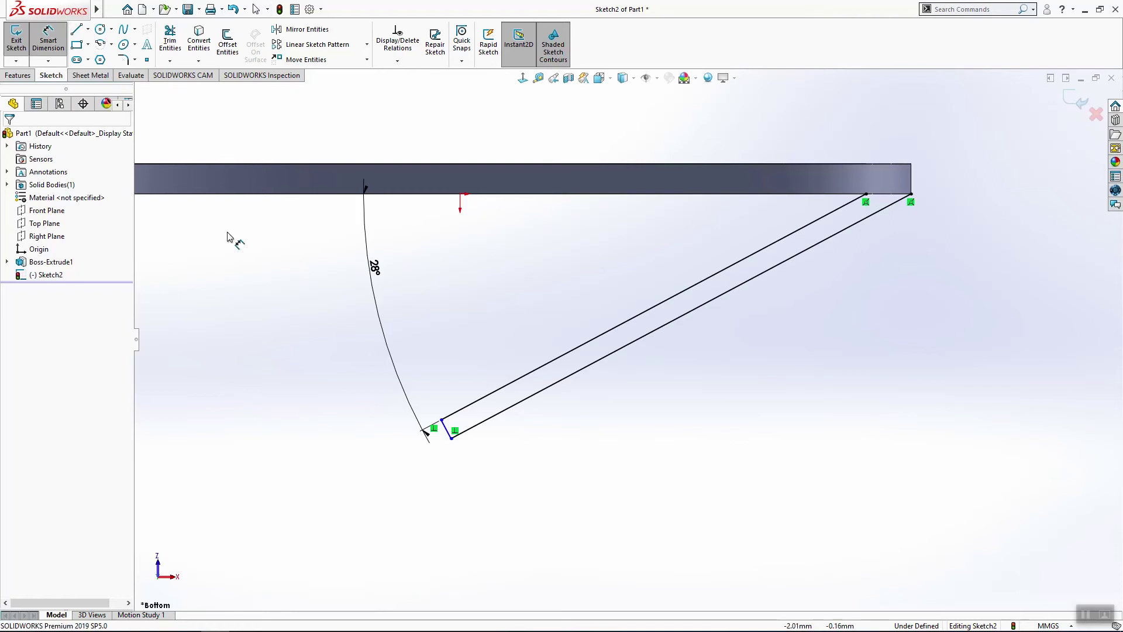
{"action": "left_click", "coordinate": [448, 436]}
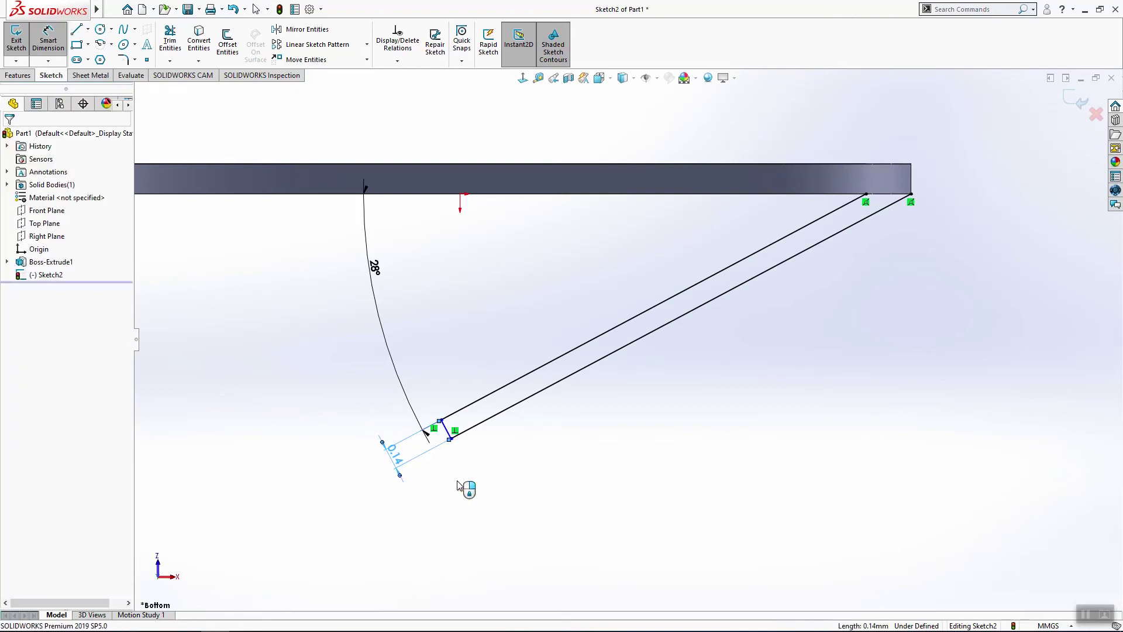
{"action": "left_click", "coordinate": [480, 490]}
{"action": "key", "text": "Escape"}
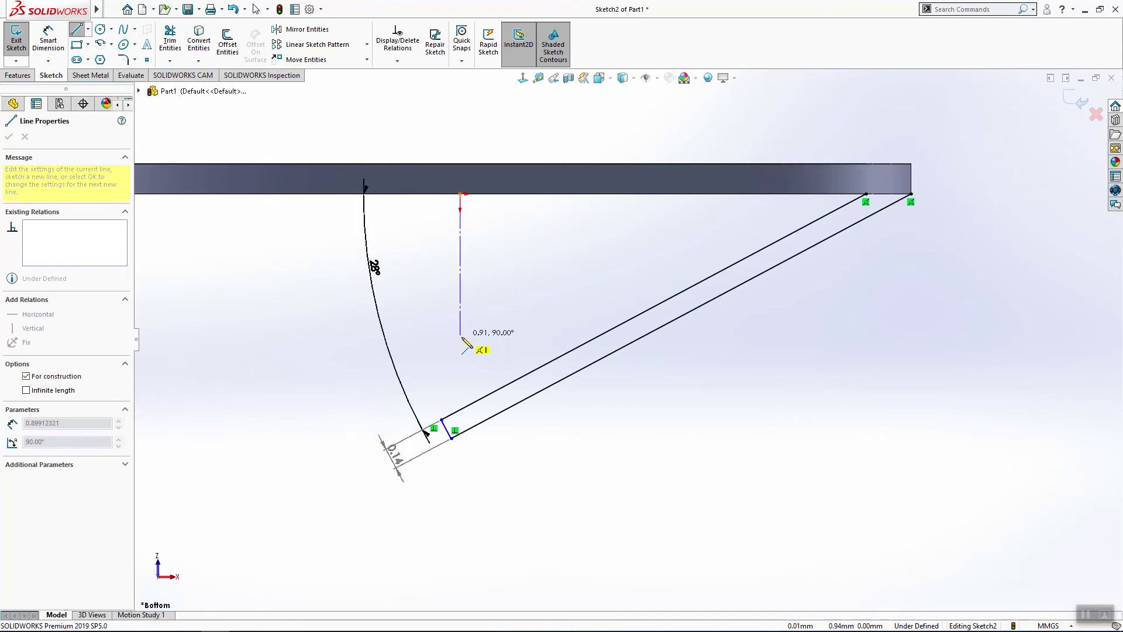
Draw a vertical construction line about 0.96 mm long below the origin and dimension the arm's inner end corner 0.2 mm from it
{"action": "left_click", "coordinate": [460, 343]}
{"action": "key", "text": "Escape"}
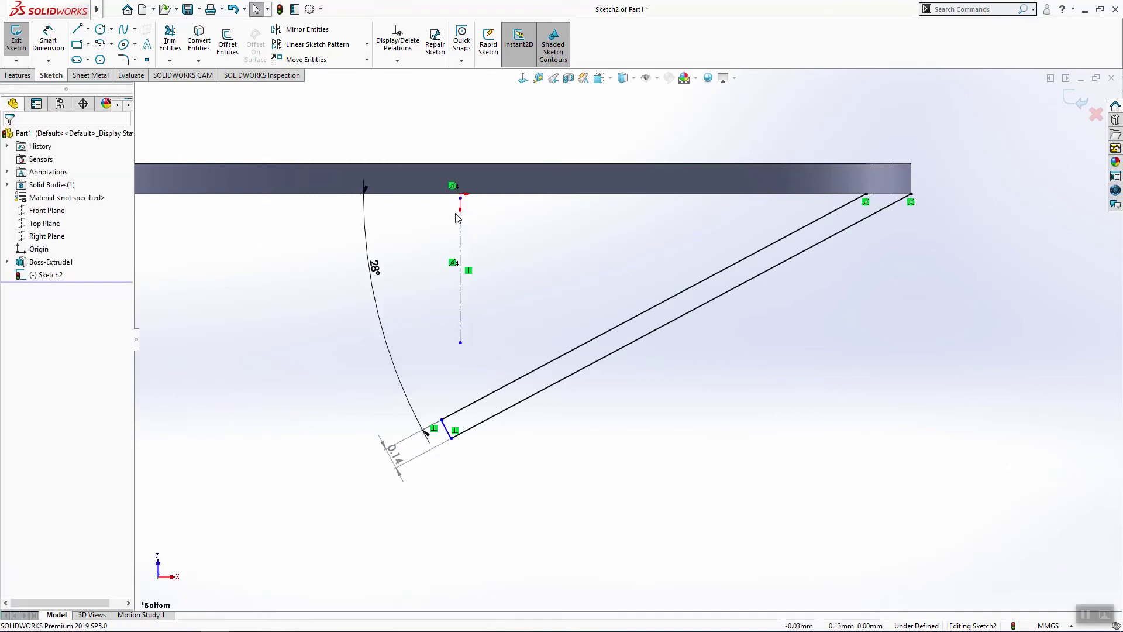
{"action": "left_click", "coordinate": [60, 41]}
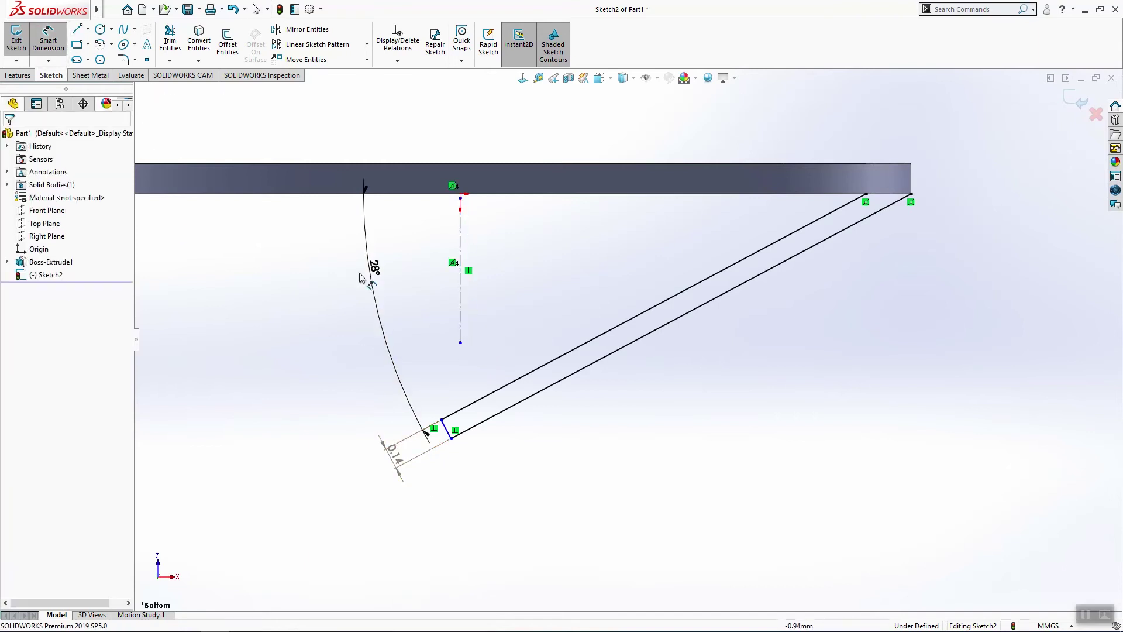
{"action": "left_click", "coordinate": [460, 310]}
{"action": "left_click", "coordinate": [441, 419]}
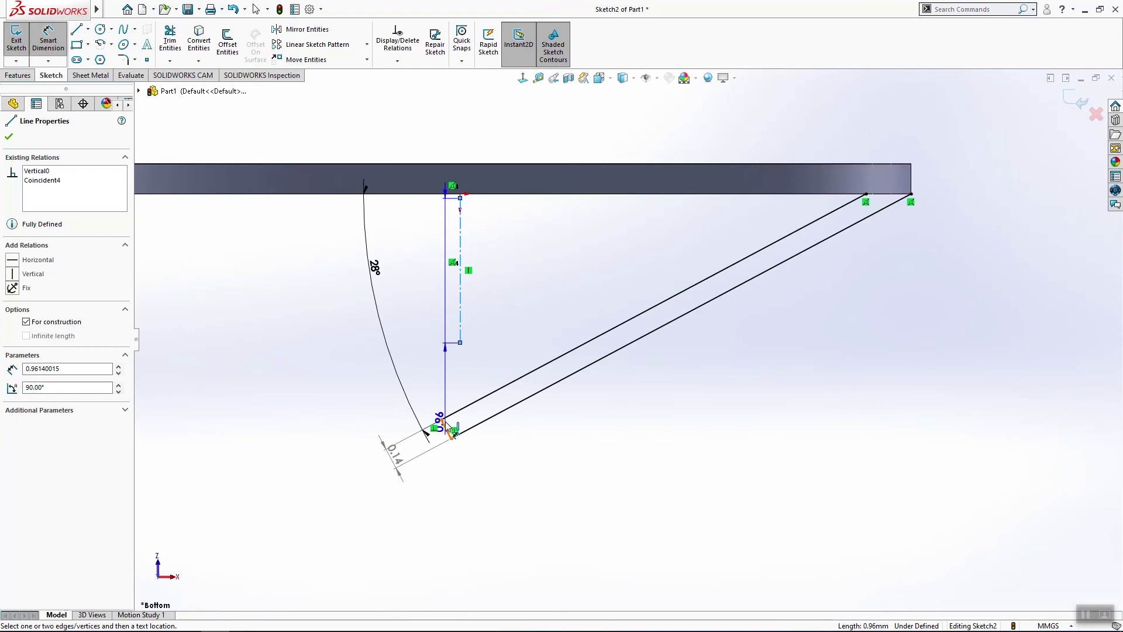
{"action": "left_click", "coordinate": [441, 389]}
{"action": "type", "text": "0.2"}
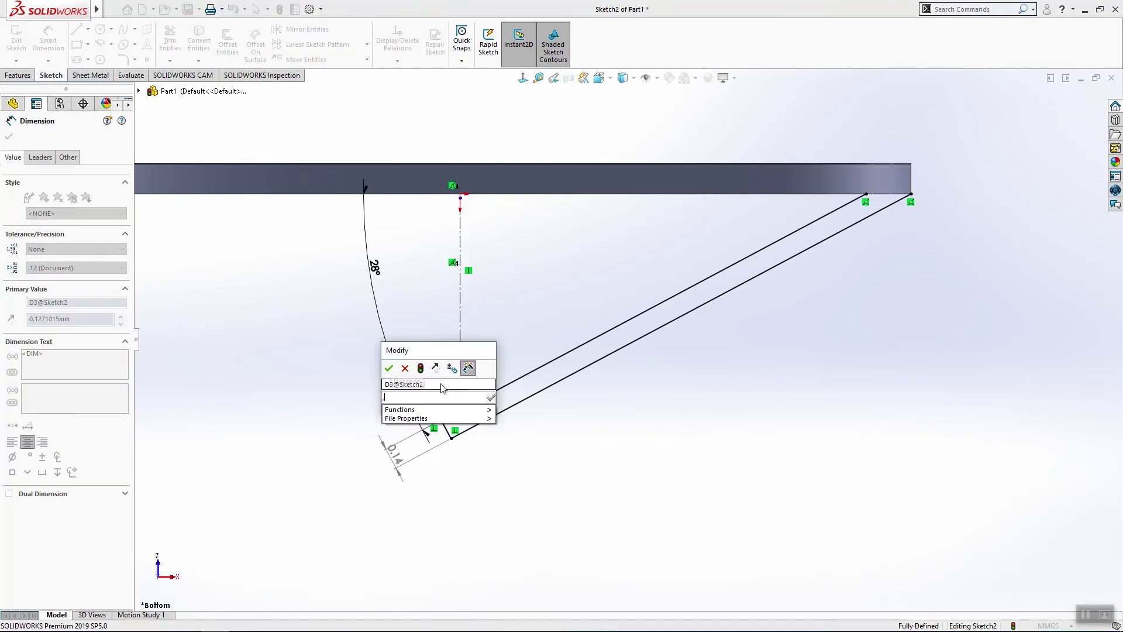
{"action": "key", "text": "Return"}
{"action": "key", "text": "Escape"}
{"action": "key", "text": "f"}
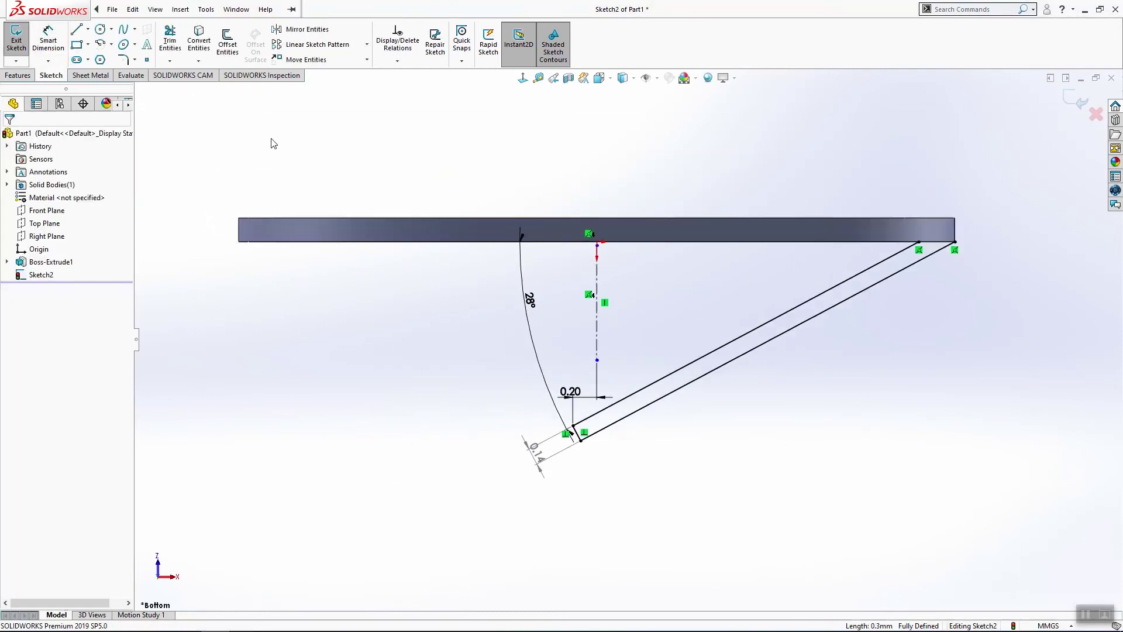
Close the arm profile with a line along the ring's lower edge between the two long lines' endpoints
{"action": "left_click", "coordinate": [76, 32]}
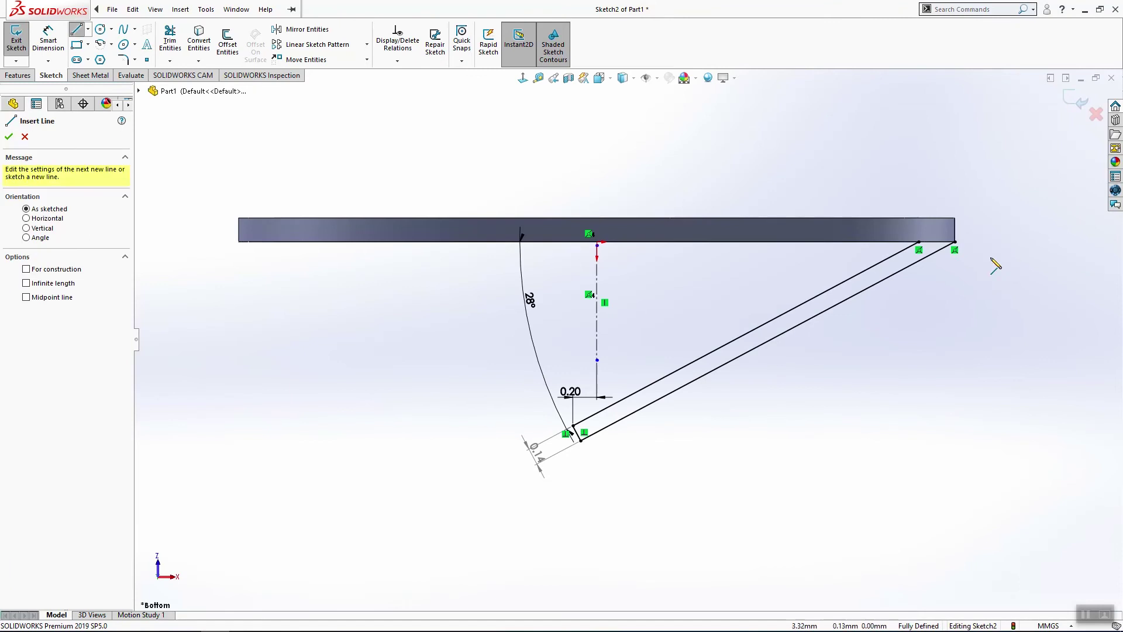
{"action": "left_click", "coordinate": [954, 242]}
{"action": "left_click", "coordinate": [923, 246]}
{"action": "key", "text": "Escape"}
Extrude the arm profile as a merged boss, blind 0.10 mm in each of the two directions from the sketch plane
{"action": "middle_click_drag", "start_coordinate": [766, 354], "coordinate": [773, 409]}
{"action": "left_click", "coordinate": [18, 75]}
{"action": "left_click", "coordinate": [21, 41]}
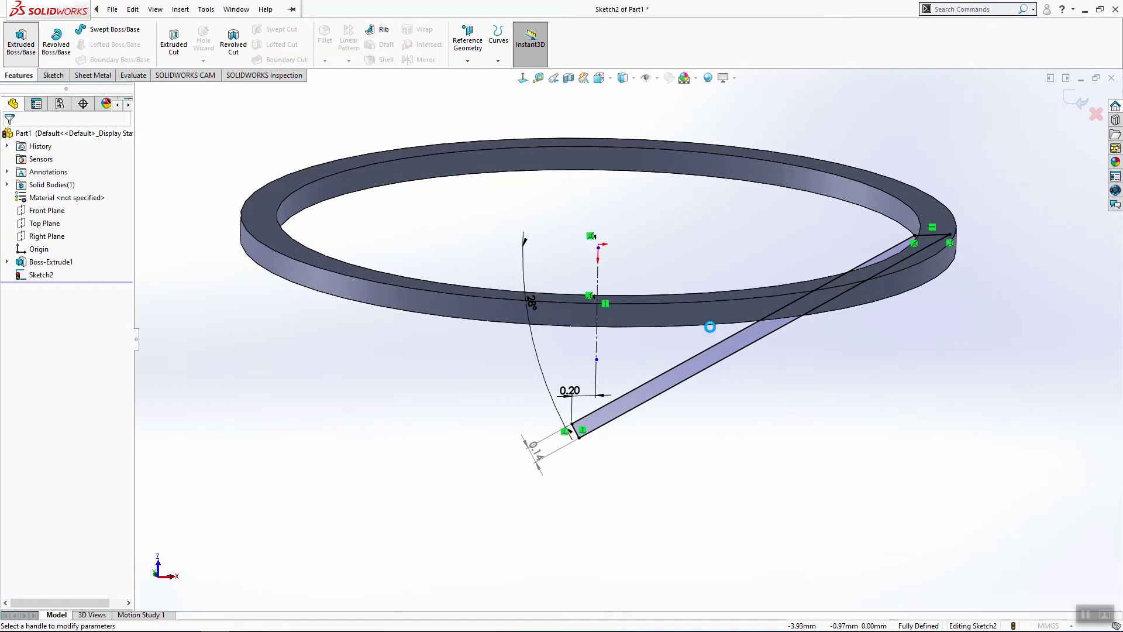
{"action": "left_click", "coordinate": [13, 317]}
{"action": "middle_click_drag", "start_coordinate": [781, 367], "coordinate": [790, 502]}
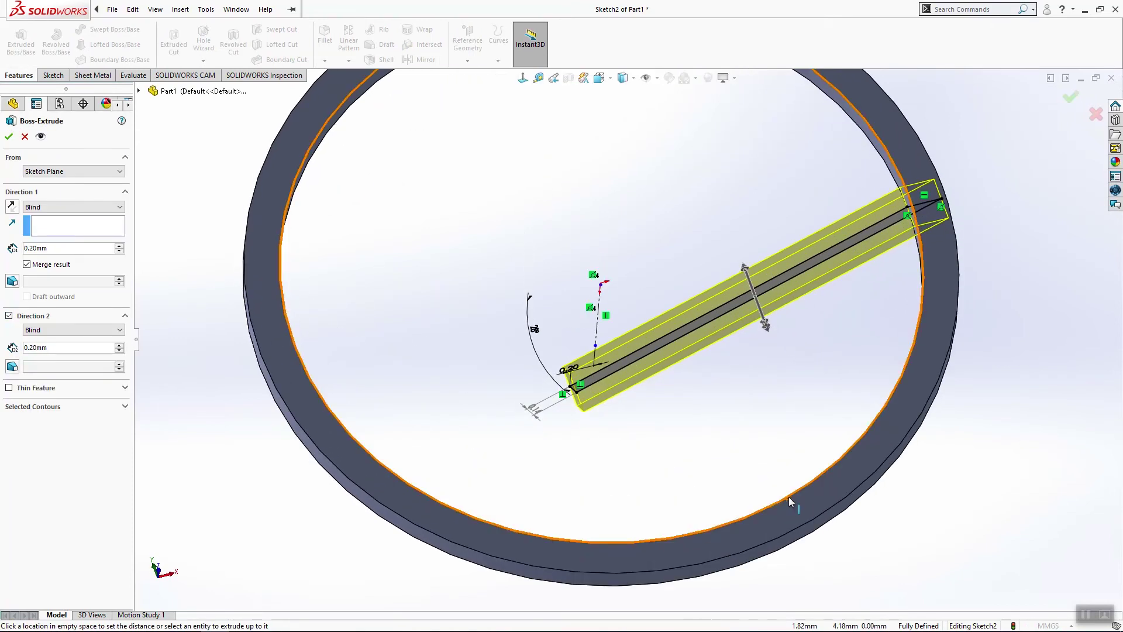
{"action": "left_click", "coordinate": [29, 250]}
{"action": "key", "text": "BackSpace"}
{"action": "type", "text": "1"}
{"action": "left_click", "coordinate": [33, 347]}
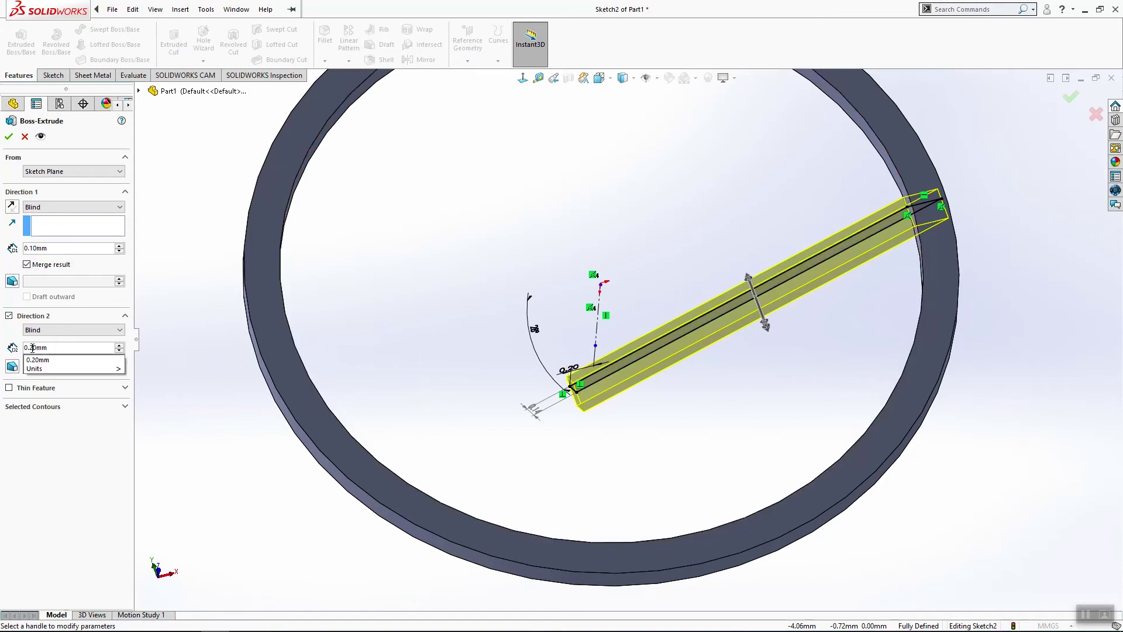
{"action": "key", "text": "BackSpace"}
{"action": "type", "text": "1"}
{"action": "key", "text": "Return"}
{"action": "middle_click_drag", "start_coordinate": [837, 388], "coordinate": [788, 369]}
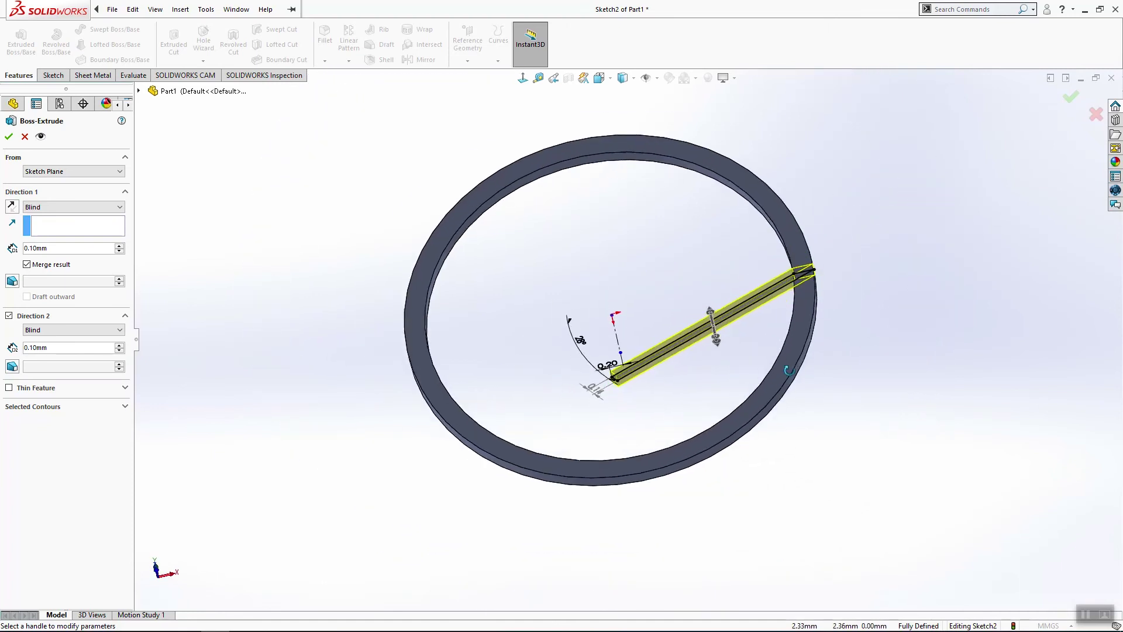
{"action": "left_click", "coordinate": [1069, 98]}
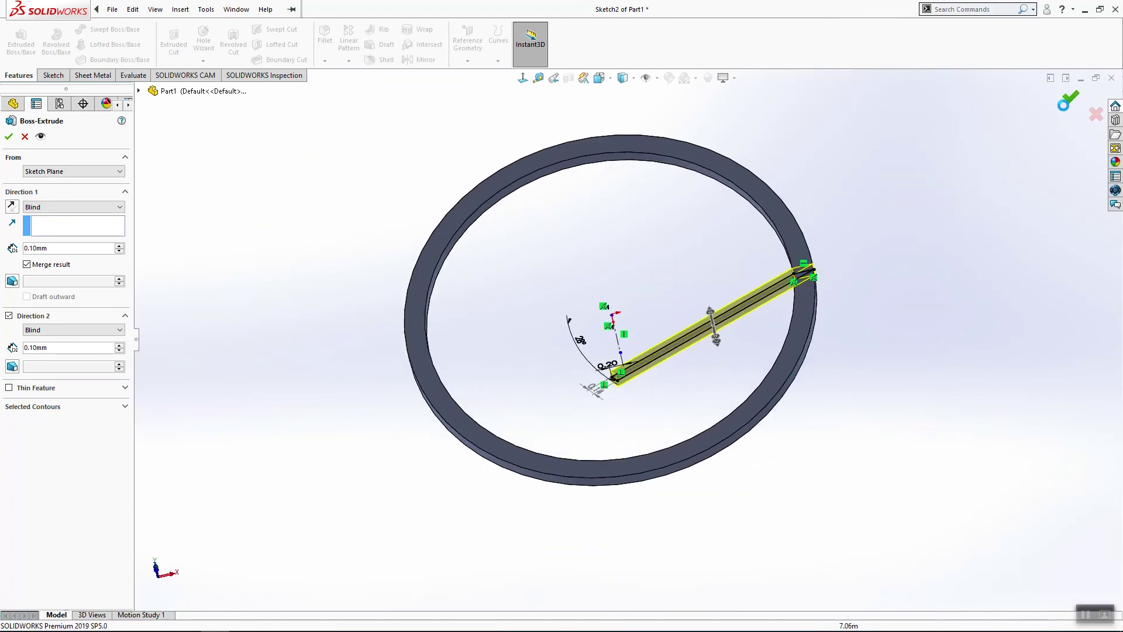
Circular-pattern the arm around the ring's inner circular edge with 3 equally spaced instances over 360°
{"action": "middle_click_drag", "start_coordinate": [697, 433], "coordinate": [818, 513]}
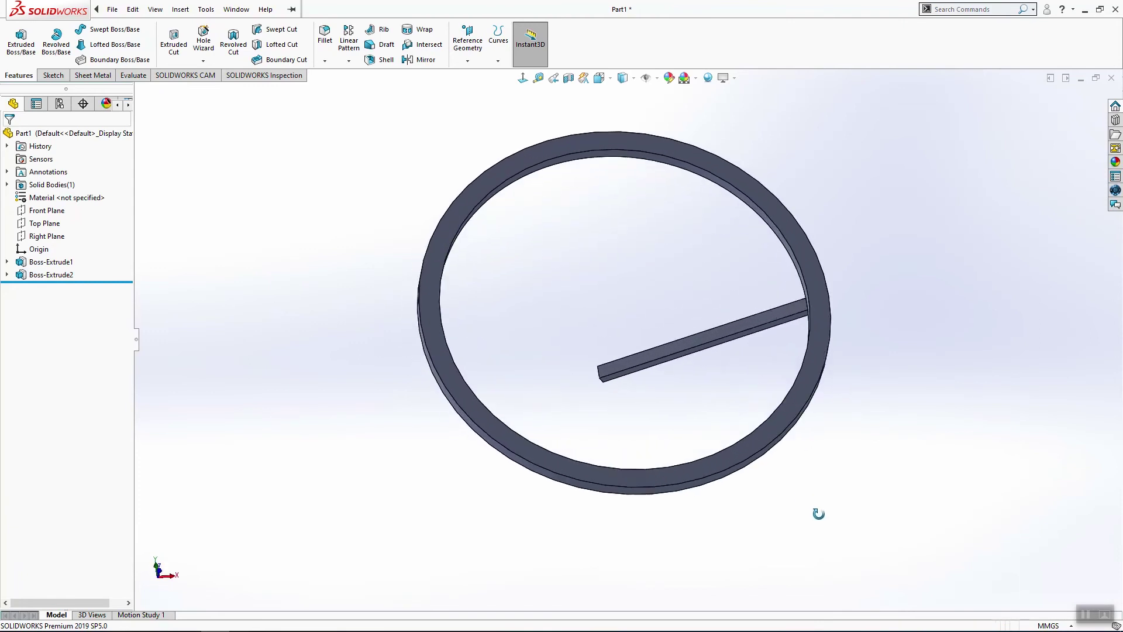
{"action": "left_click", "coordinate": [347, 62]}
{"action": "left_click", "coordinate": [375, 91]}
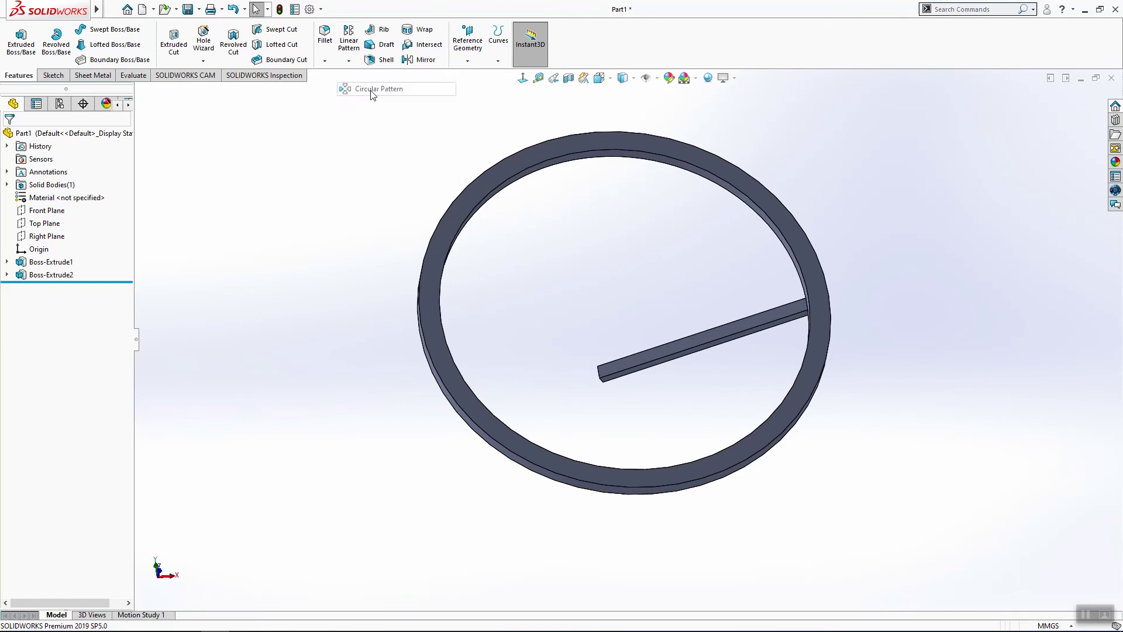
{"action": "left_click", "coordinate": [716, 331]}
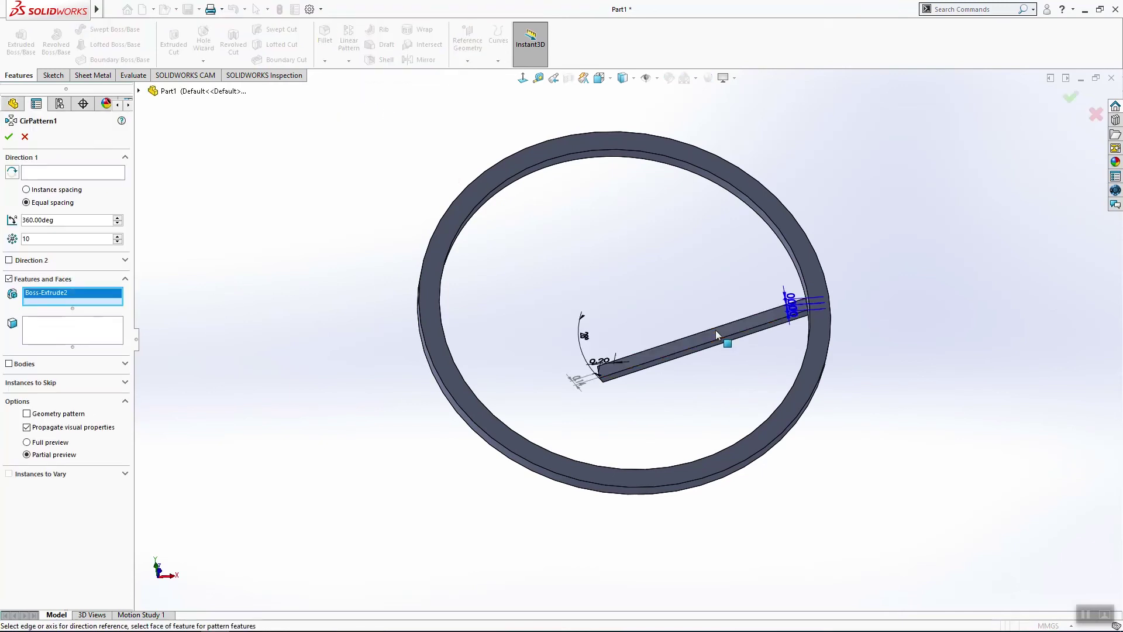
{"action": "left_click", "coordinate": [62, 170]}
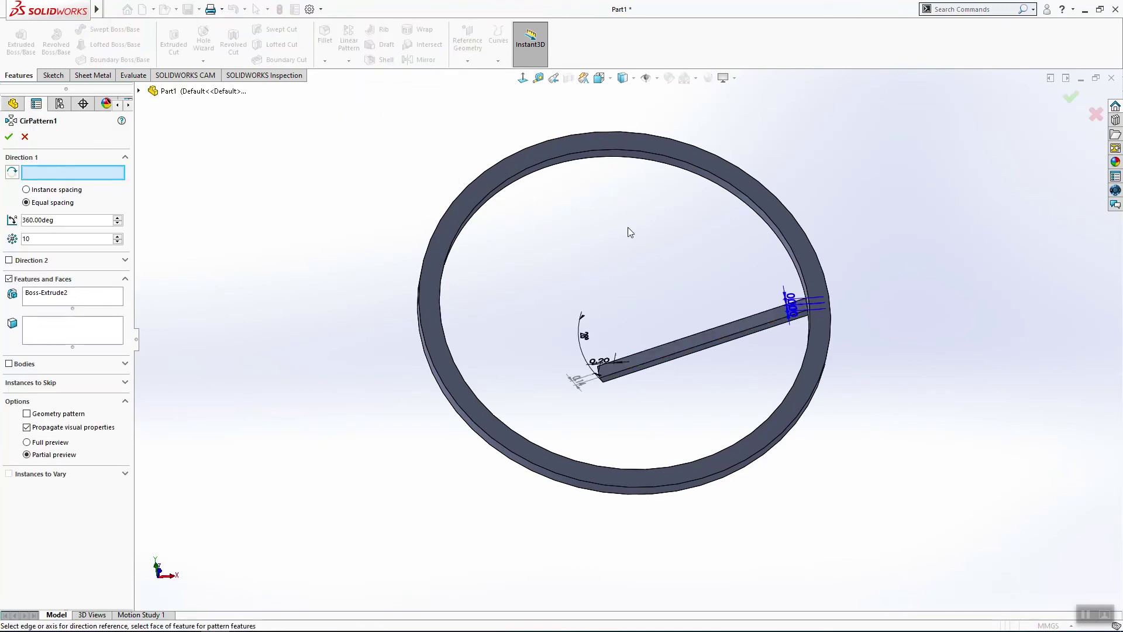
{"action": "left_click", "coordinate": [707, 172]}
{"action": "middle_click_drag", "start_coordinate": [868, 388], "coordinate": [836, 383]}
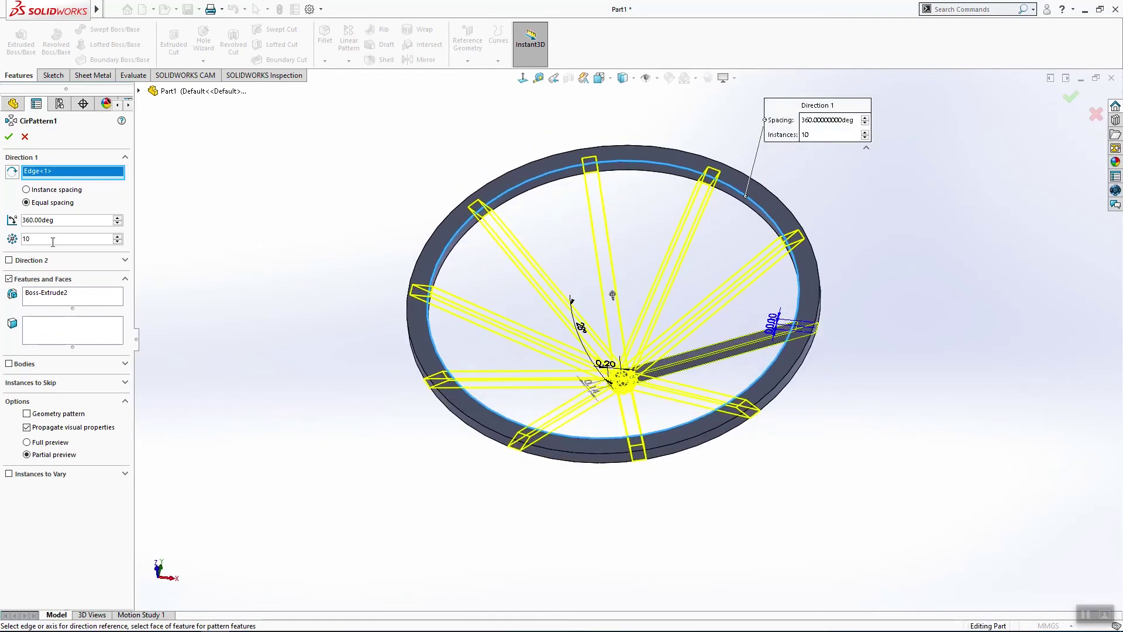
{"action": "mouse_move", "coordinate": [847, 463]}
{"action": "middle_mouse_down"}
{"action": "mouse_move", "coordinate": [866, 534]}
{"action": "mouse_move", "coordinate": [783, 133]}
{"action": "mouse_move", "coordinate": [827, 371]}
{"action": "mouse_move", "coordinate": [864, 476]}
{"action": "middle_mouse_up"}
{"action": "left_click", "coordinate": [1070, 99]}
Start a sketch on the ring's front face and draw a circle of about 0.70 mm radius centred on the origin
{"action": "middle_click_drag", "start_coordinate": [874, 391], "coordinate": [632, 407]}
{"action": "key", "text": "space"}
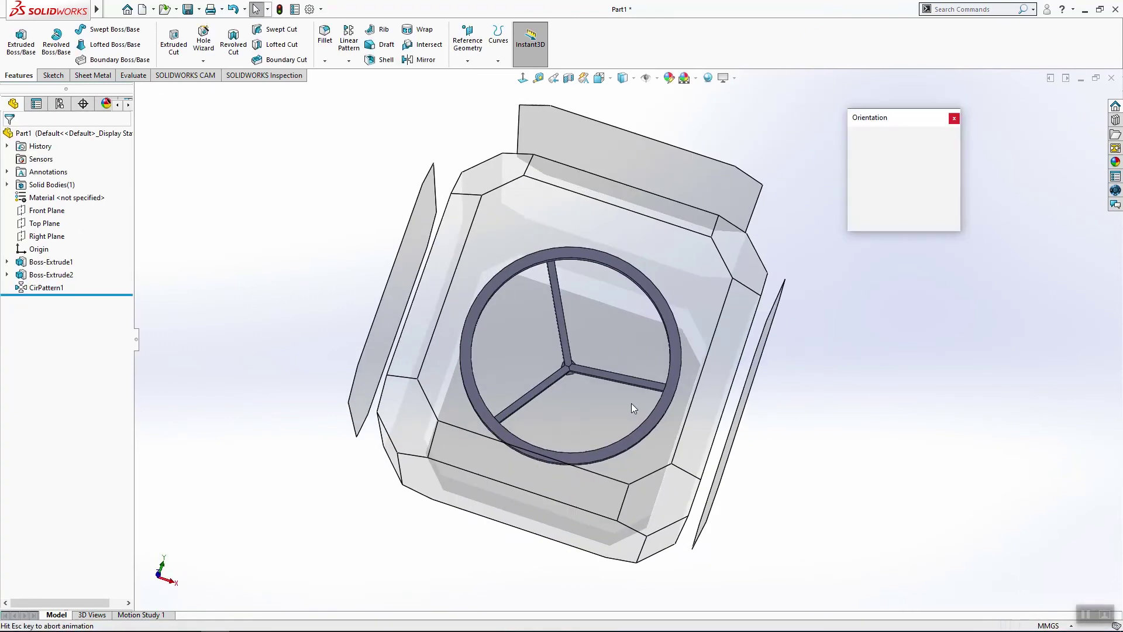
{"action": "left_click", "coordinate": [632, 408]}
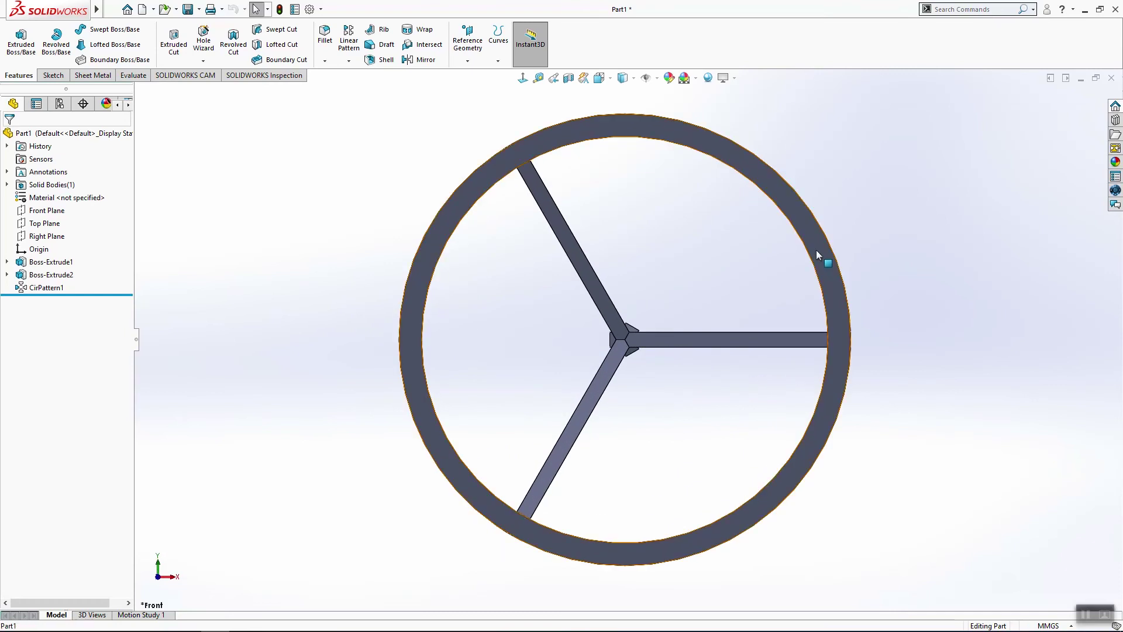
{"action": "left_click", "coordinate": [818, 254]}
{"action": "left_click", "coordinate": [54, 75]}
{"action": "left_click", "coordinate": [17, 36]}
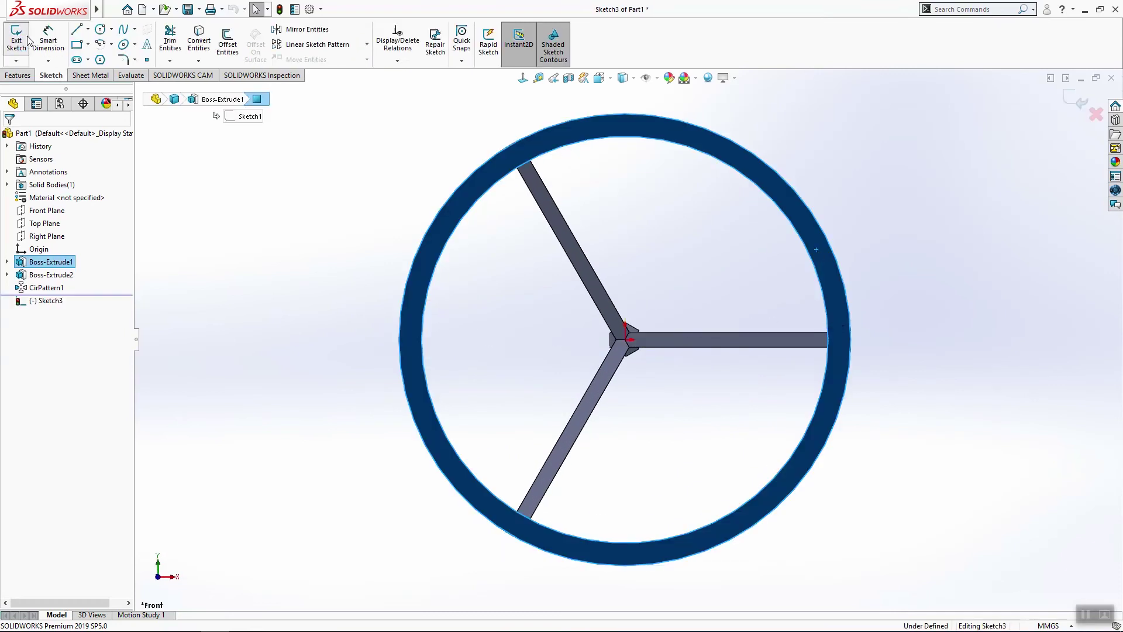
{"action": "left_click", "coordinate": [112, 29]}
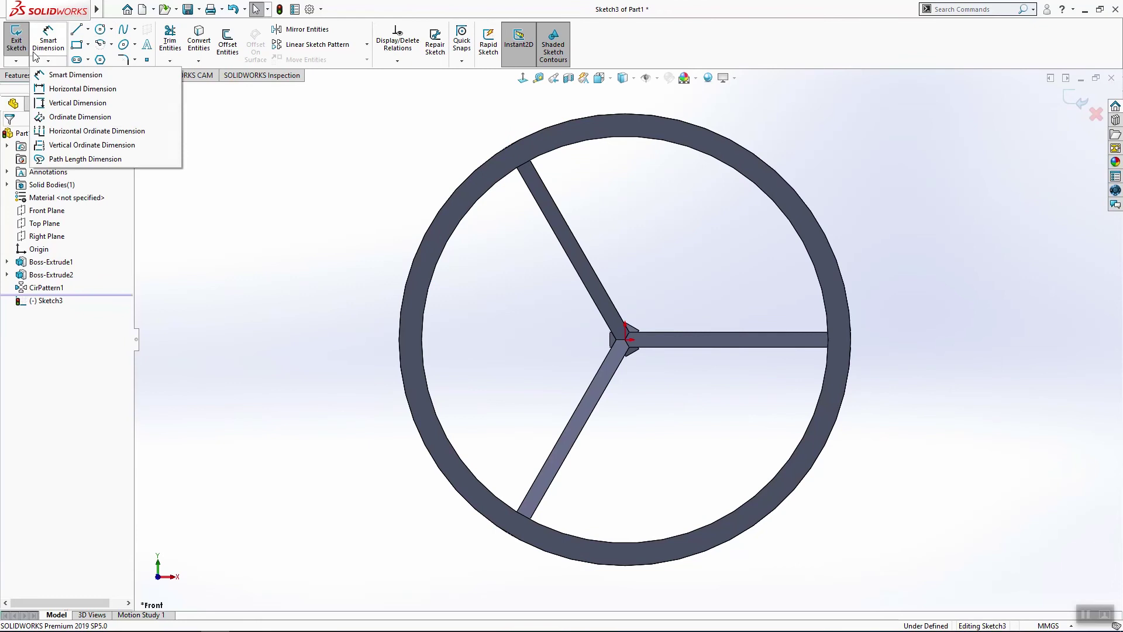
{"action": "left_click", "coordinate": [100, 28]}
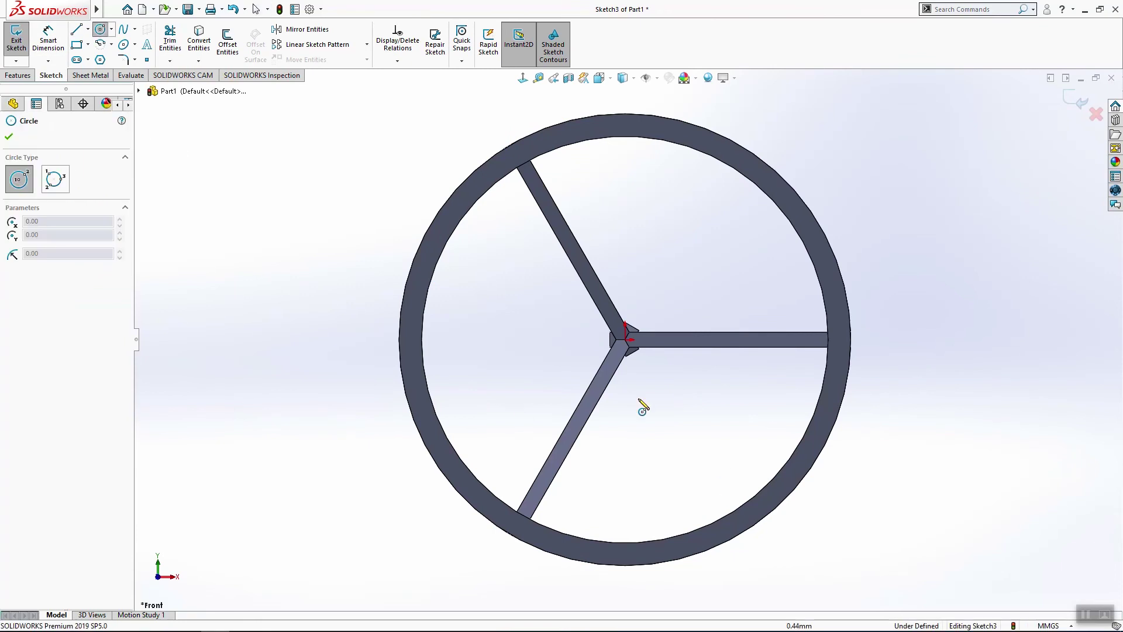
{"action": "left_click", "coordinate": [626, 340]}
{"action": "left_click", "coordinate": [654, 385]}
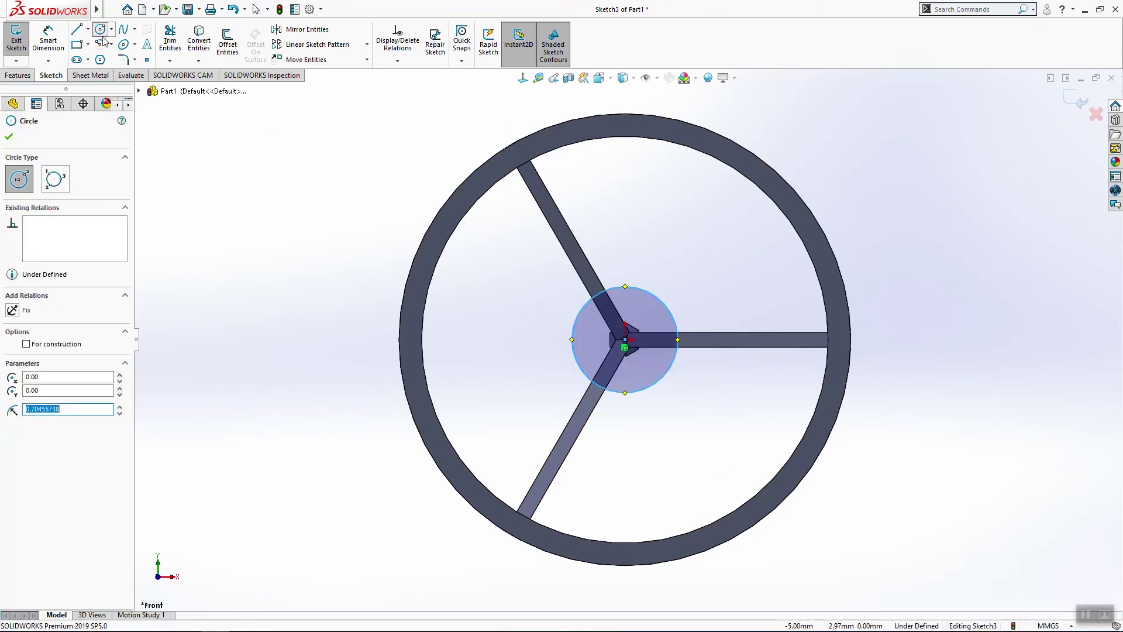
Dimension the central circle's diameter at 0.40 mm
{"action": "left_click", "coordinate": [48, 41]}
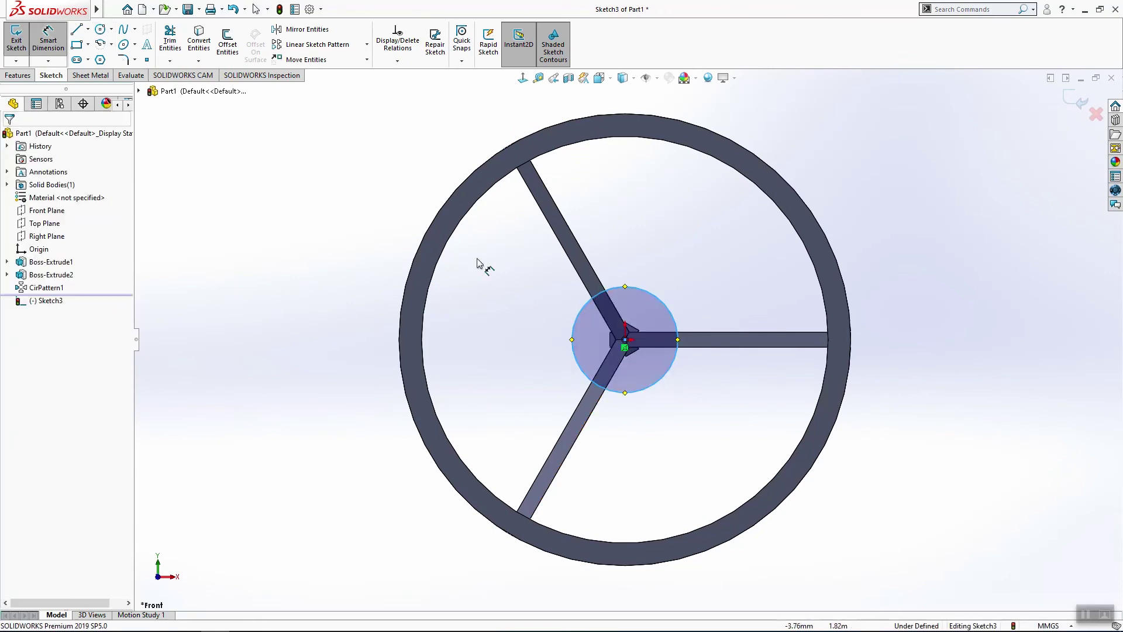
{"action": "left_click", "coordinate": [676, 316]}
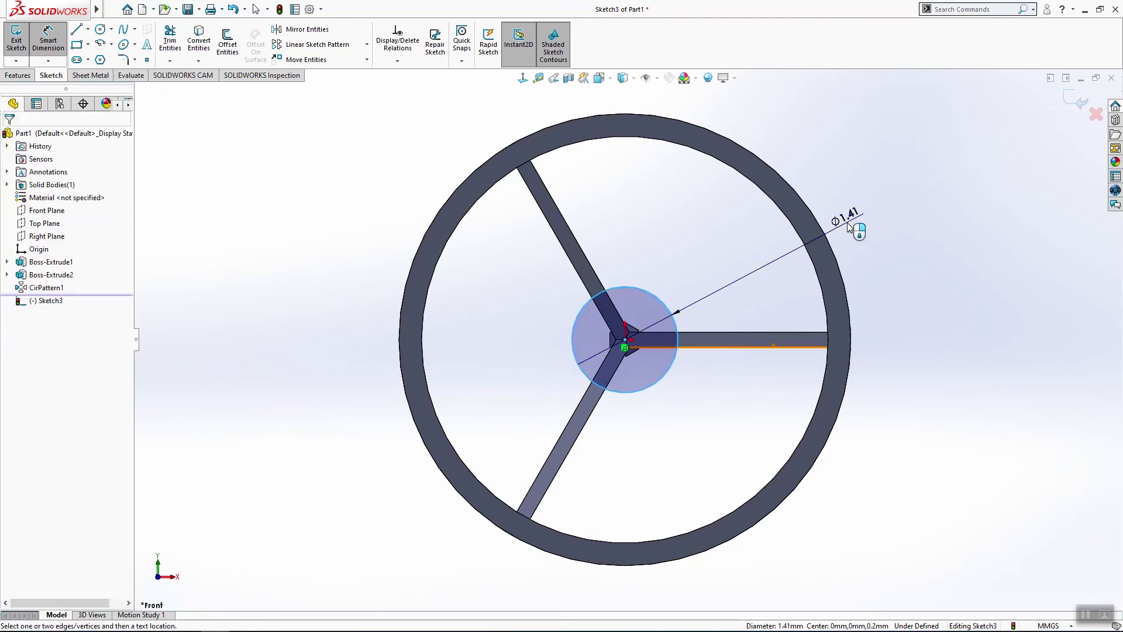
{"action": "left_click", "coordinate": [849, 226]}
{"action": "key", "text": "Return"}
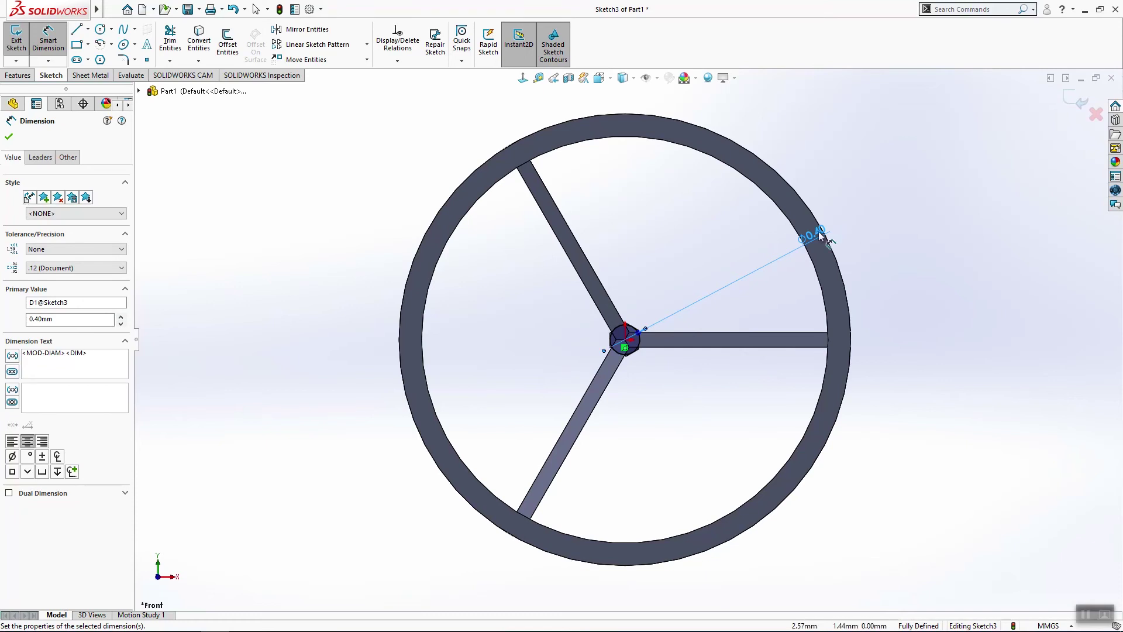
Move the circle's diameter dimension outside the ring and set it to 0.60 mm
{"action": "left_click_drag", "start_coordinate": [820, 235], "coordinate": [883, 243]}
{"action": "key", "text": "Escape"}
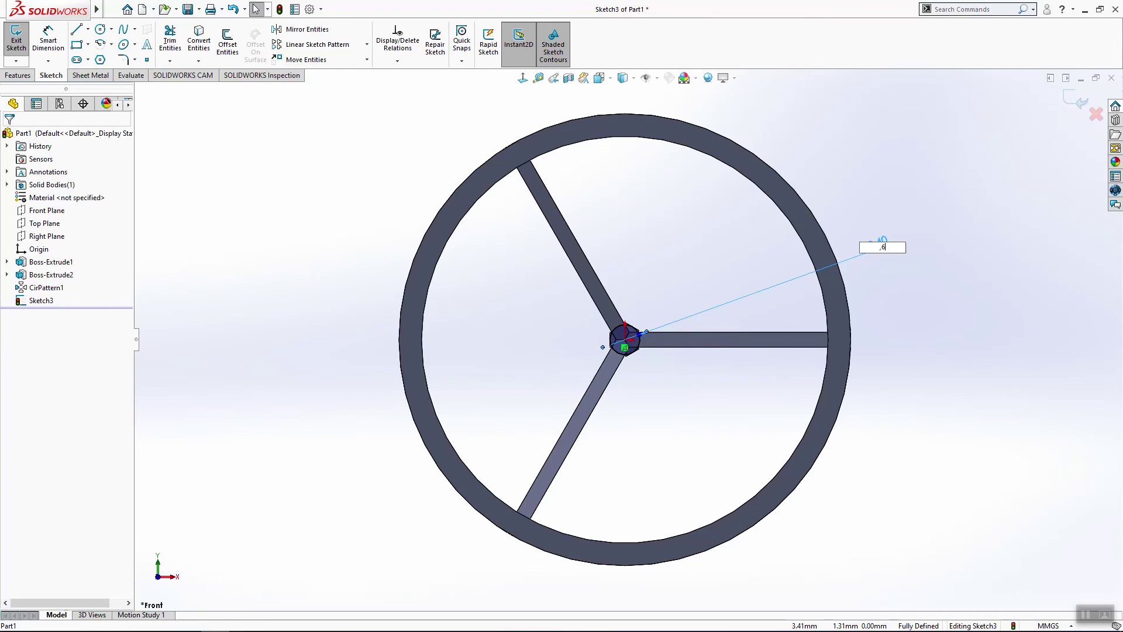
{"action": "key", "text": "Return"}
Extrude the 0.60 mm circle as a merged boss, blind 2.00 mm, reversed toward the point where the arms meet
{"action": "left_click", "coordinate": [19, 75]}
{"action": "left_click", "coordinate": [21, 44]}
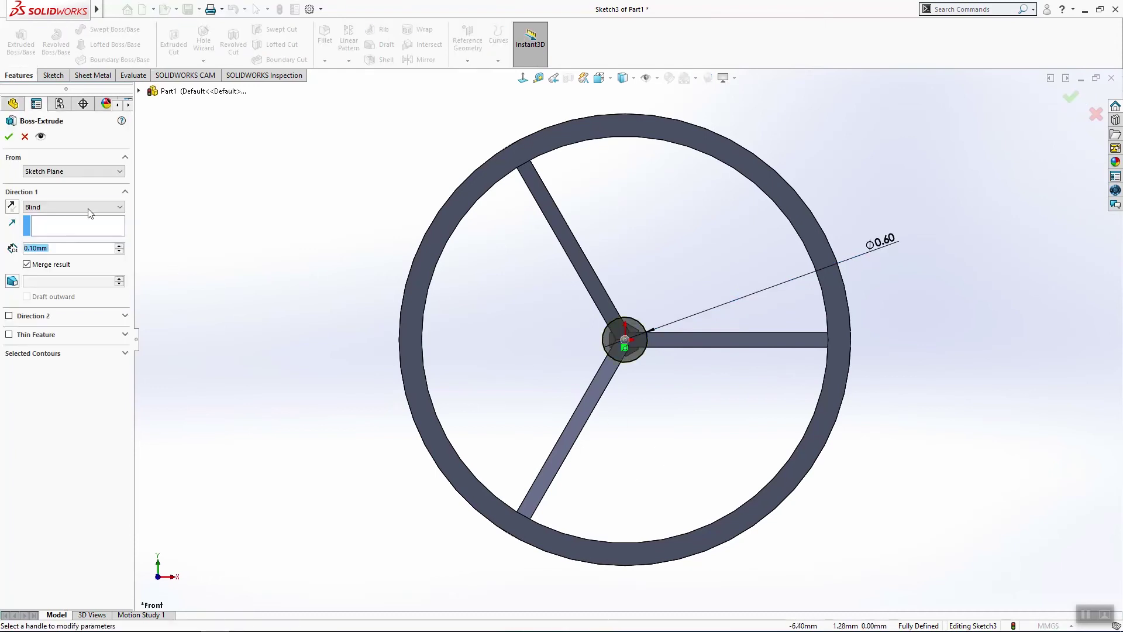
{"action": "type", "text": "2."}
{"action": "middle_click_drag", "start_coordinate": [641, 416], "coordinate": [636, 146]}
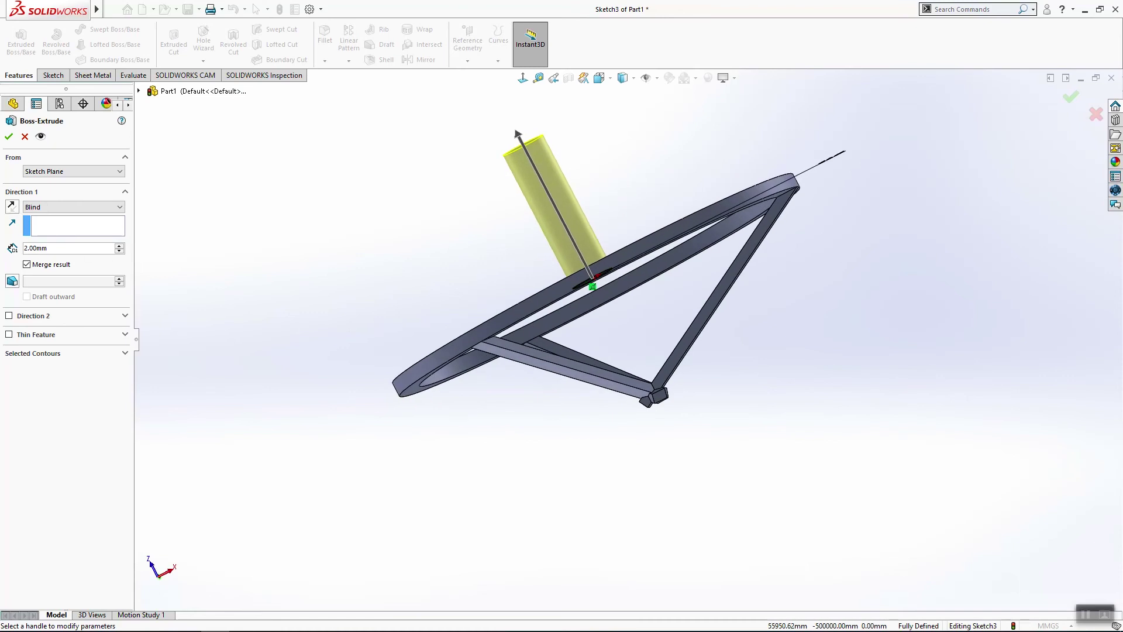
{"action": "left_click", "coordinate": [11, 207]}
{"action": "middle_click_drag", "start_coordinate": [584, 332], "coordinate": [934, 212]}
{"action": "left_click", "coordinate": [1070, 96]}
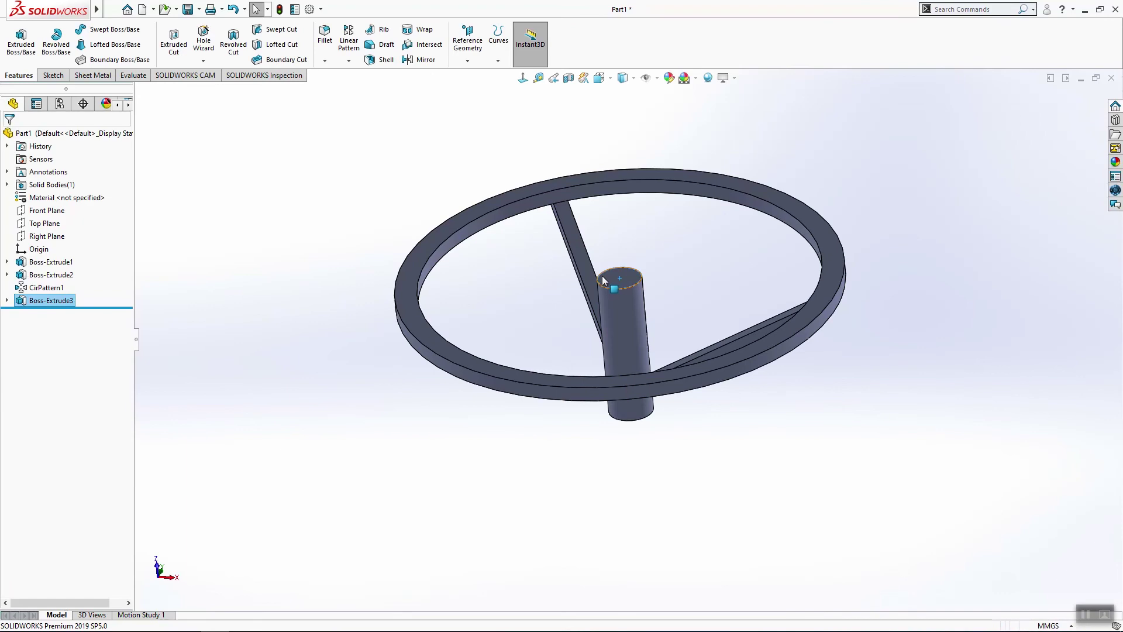
Start a sketch on the cylinder's ring-side end face and convert its circular edge into a sketch circle
{"action": "left_click", "coordinate": [52, 75]}
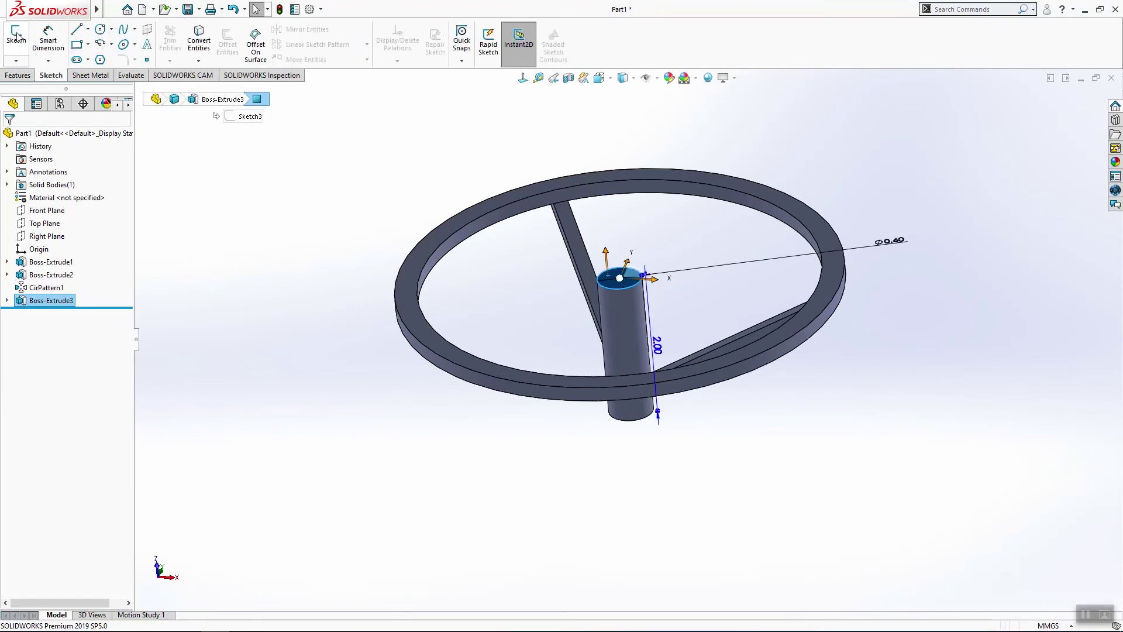
{"action": "left_click", "coordinate": [17, 40]}
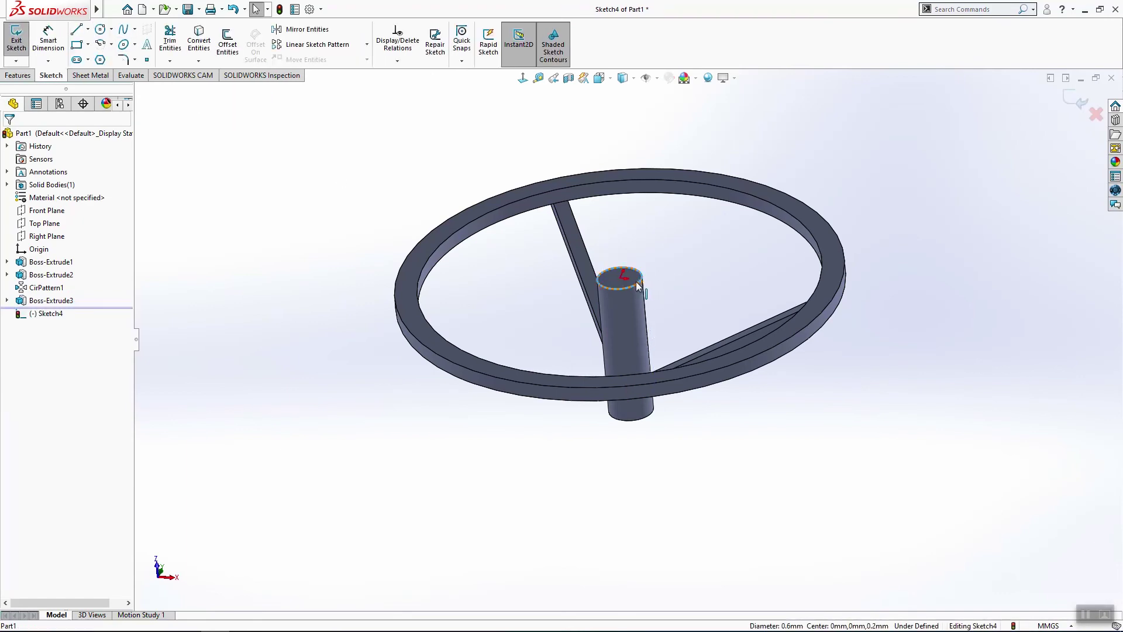
{"action": "left_click", "coordinate": [203, 51]}
Cut-extrude the converted circle blind 1.40 mm to shorten the cylinder to a short hub at the arms' junction
{"action": "left_click", "coordinate": [19, 75]}
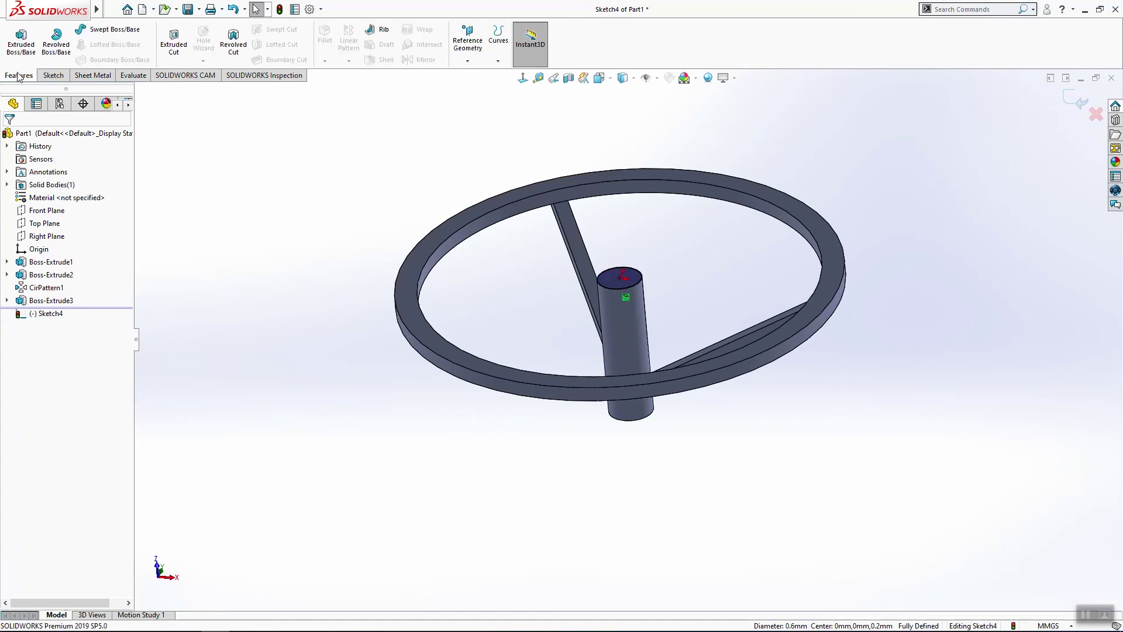
{"action": "left_click", "coordinate": [173, 41]}
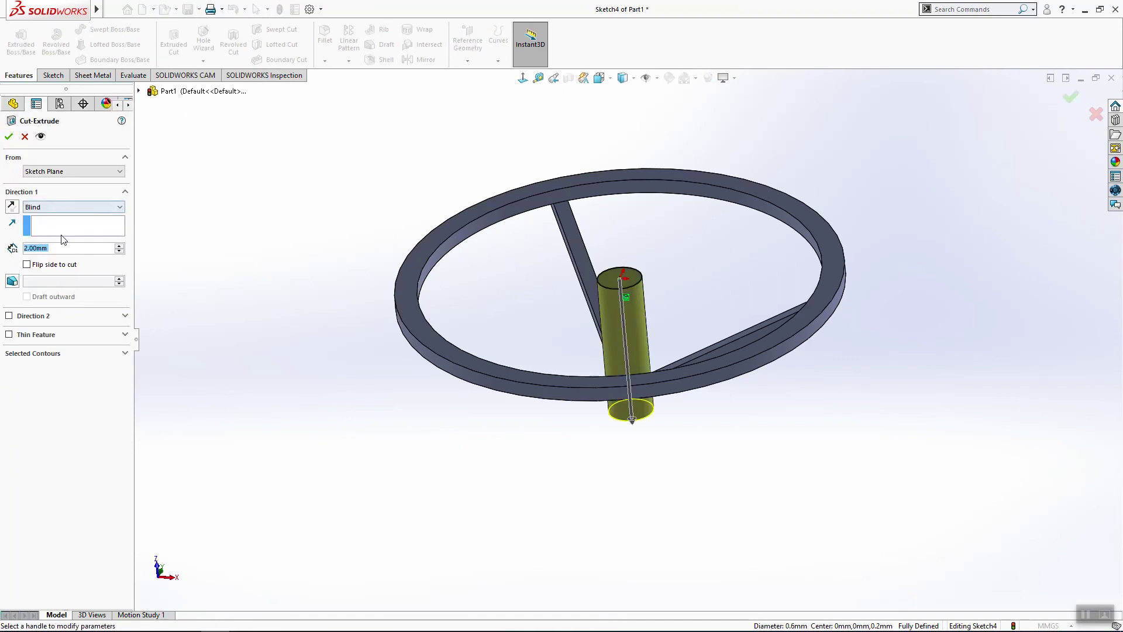
{"action": "type", "text": "1.4"}
{"action": "key", "text": "Return"}
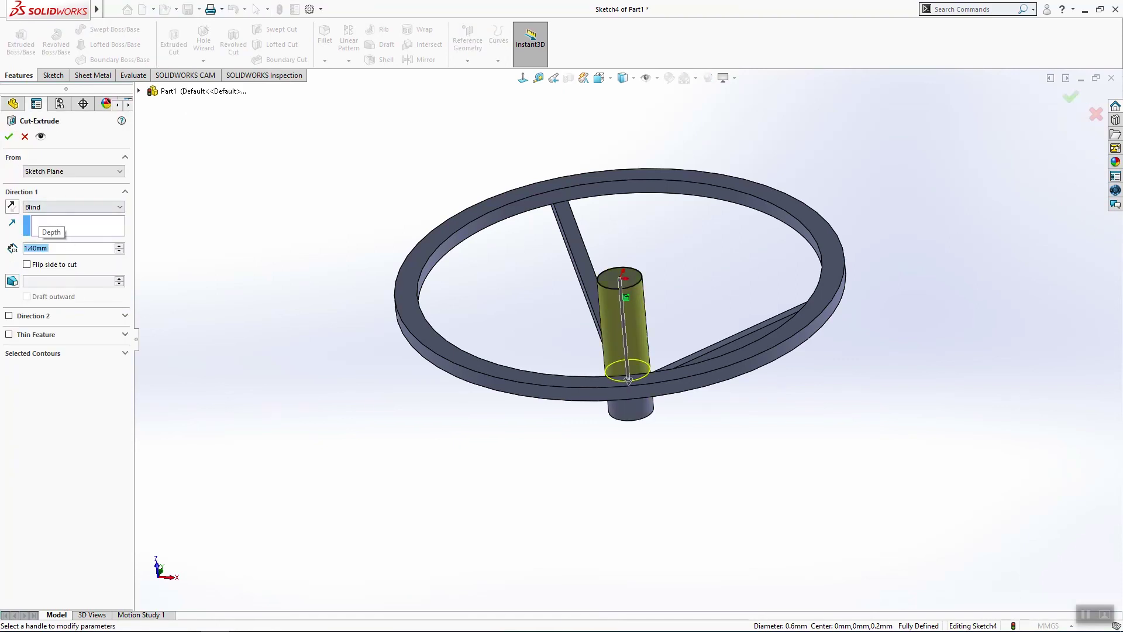
{"action": "left_click", "coordinate": [9, 137]}
Sketch a circle of about 0.34 mm diameter at the centre of the hub's outer end face, facing away from the ring
{"action": "middle_click_drag", "start_coordinate": [690, 429], "coordinate": [668, 321]}
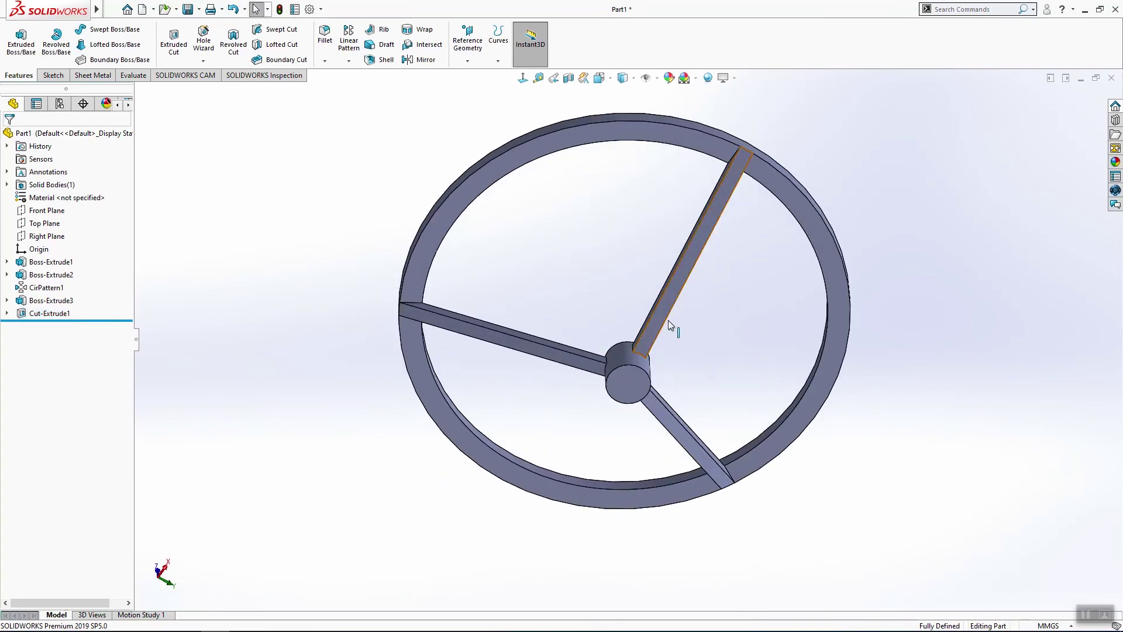
{"action": "left_click", "coordinate": [627, 383]}
{"action": "left_click", "coordinate": [53, 75]}
{"action": "left_click", "coordinate": [17, 38]}
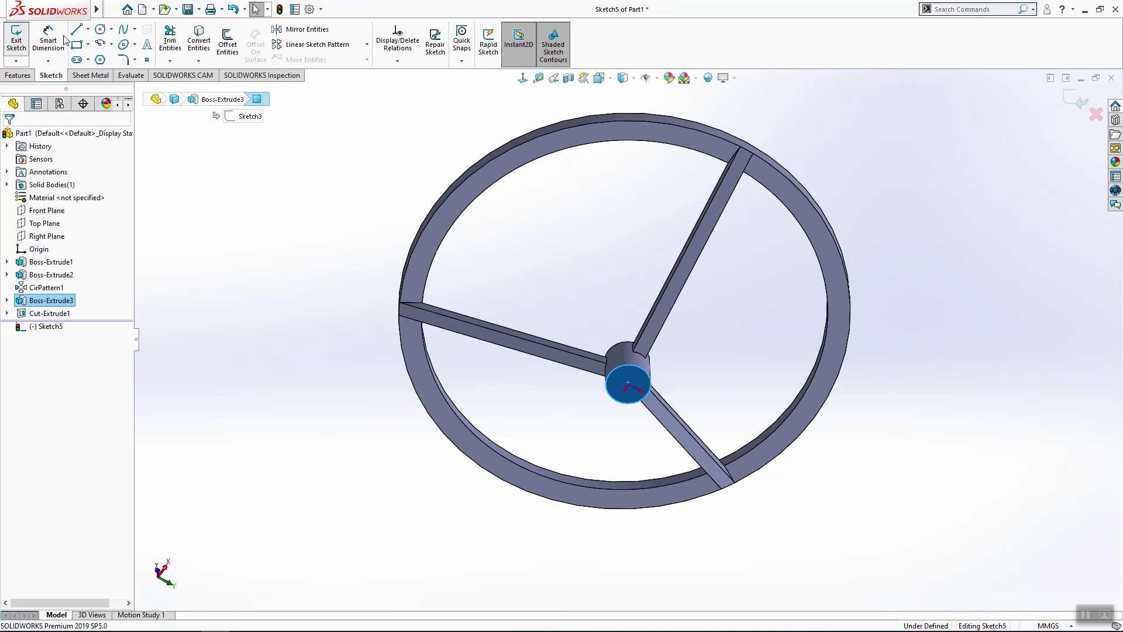
{"action": "left_click", "coordinate": [100, 29]}
{"action": "left_click", "coordinate": [628, 384]}
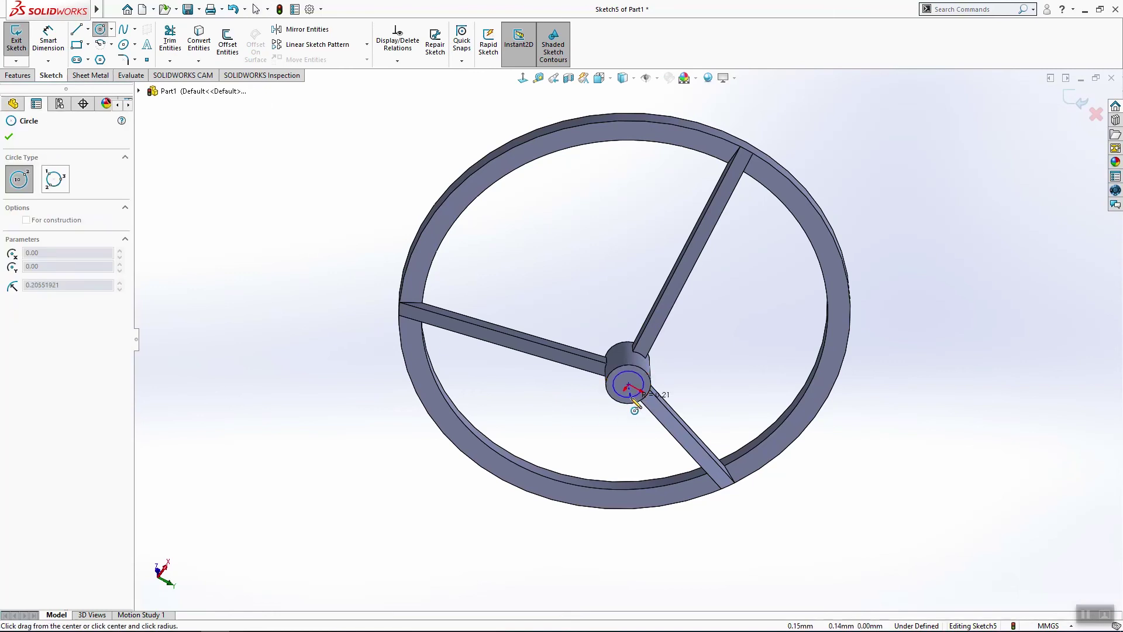
{"action": "left_click", "coordinate": [636, 394]}
{"action": "key", "text": "Escape"}
Dimension the diameter of the circle on the hub's end face at 0.30 mm
{"action": "left_click", "coordinate": [61, 57]}
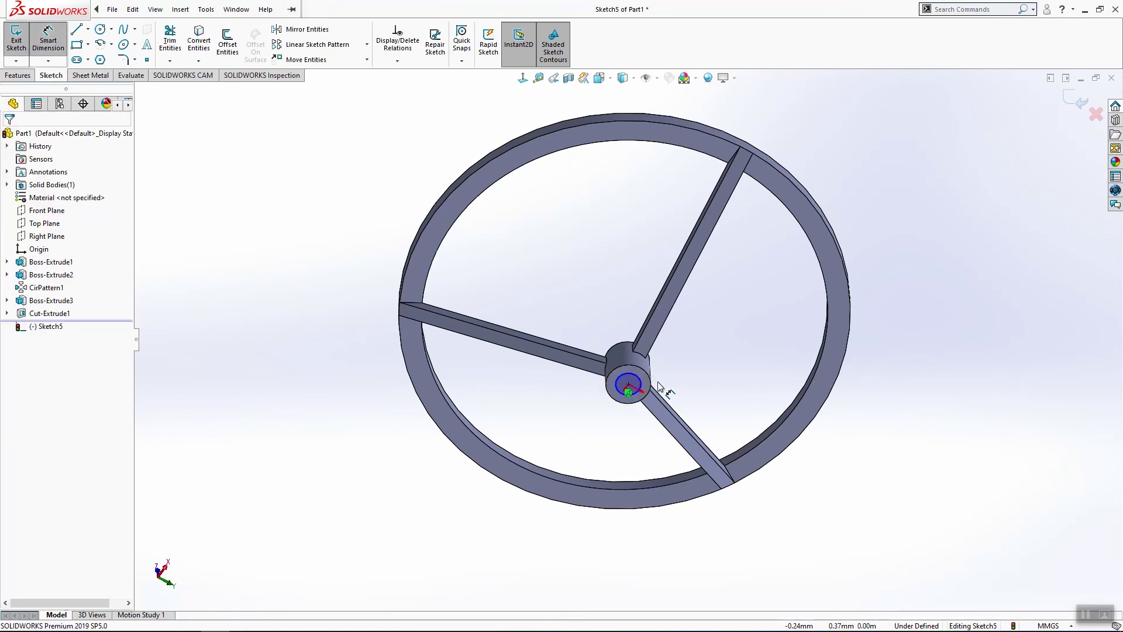
{"action": "left_click", "coordinate": [642, 386]}
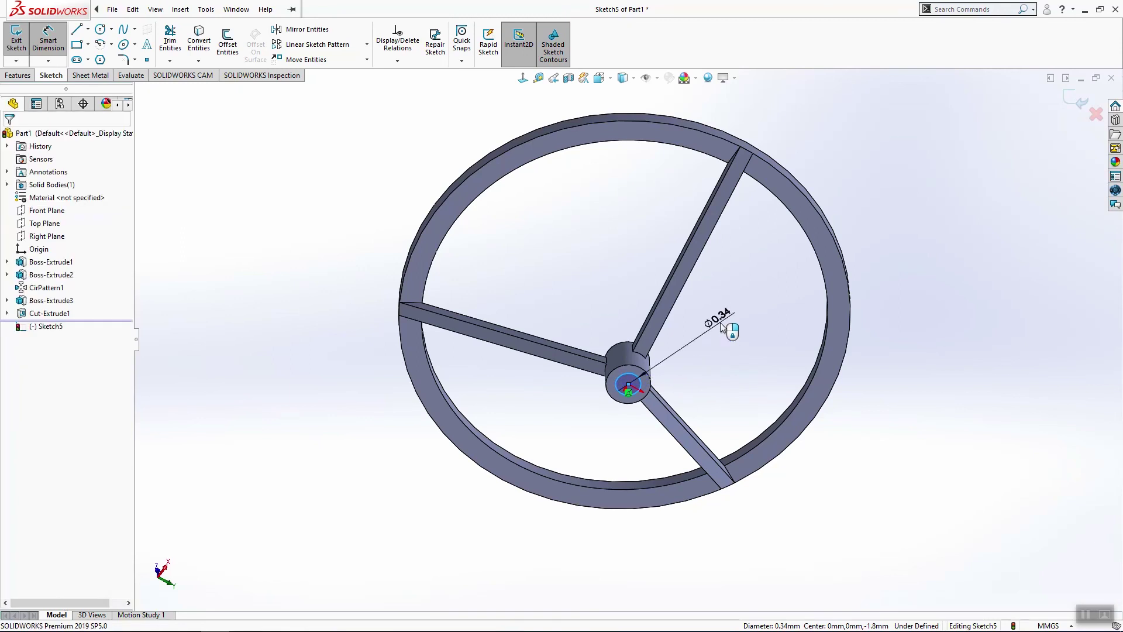
{"action": "left_click", "coordinate": [723, 323]}
{"action": "type", "text": "0.3"}
{"action": "key", "text": "Return"}
{"action": "key", "text": "Escape"}
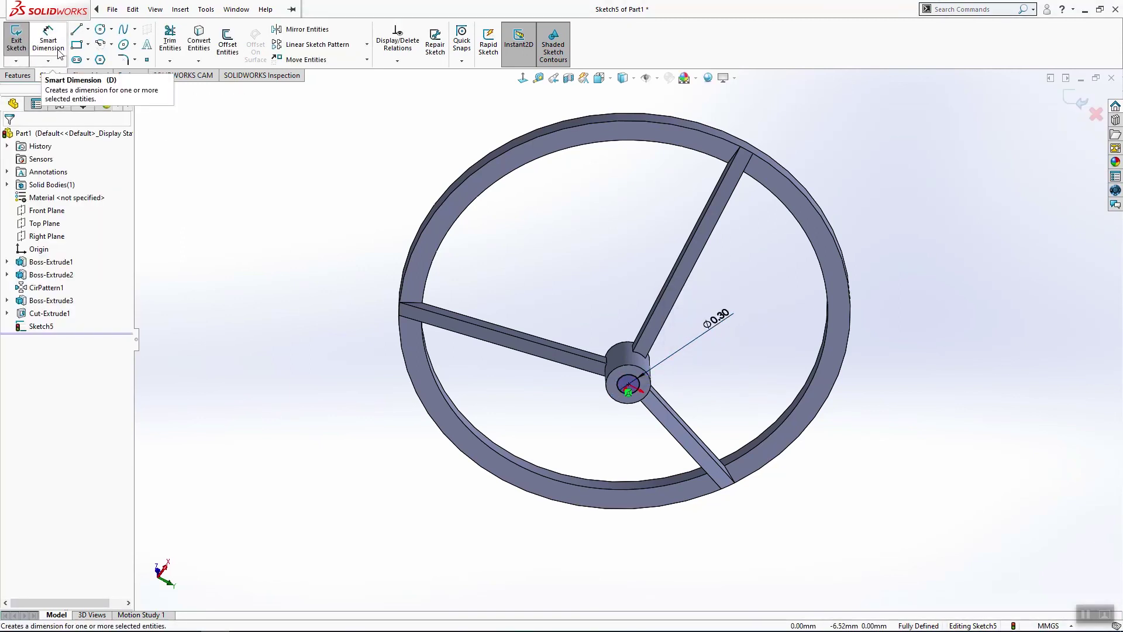
Extrude the 0.30 mm circle as a merged boss, blind 1.50 mm away from the hub, to form the shaft
{"action": "left_click", "coordinate": [18, 75]}
{"action": "left_click", "coordinate": [21, 41]}
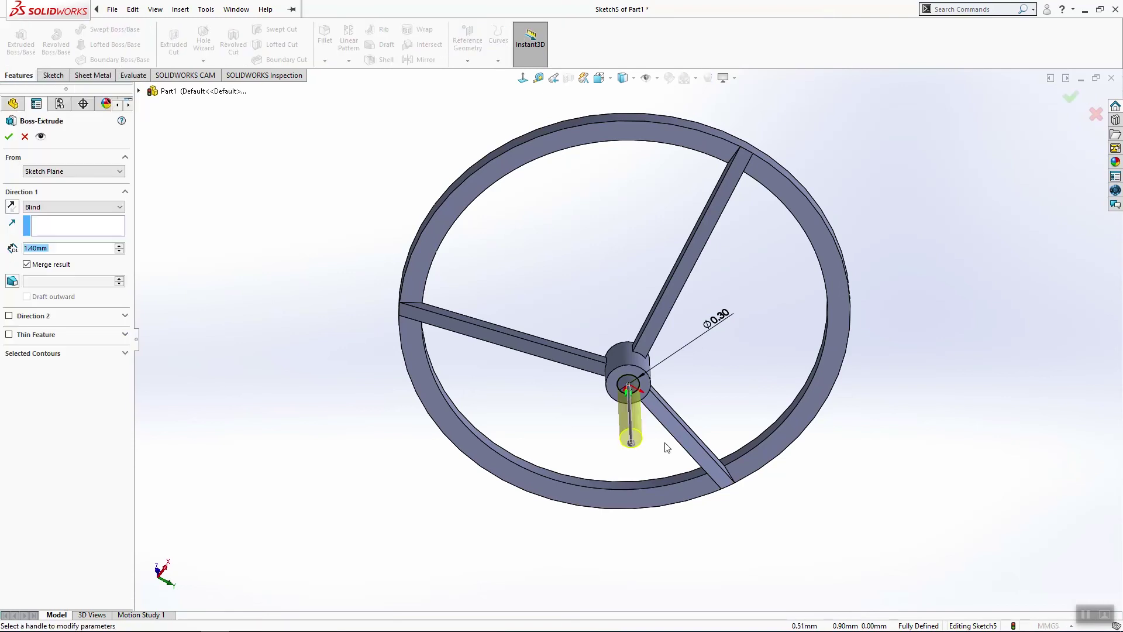
{"action": "type", "text": "1.5"}
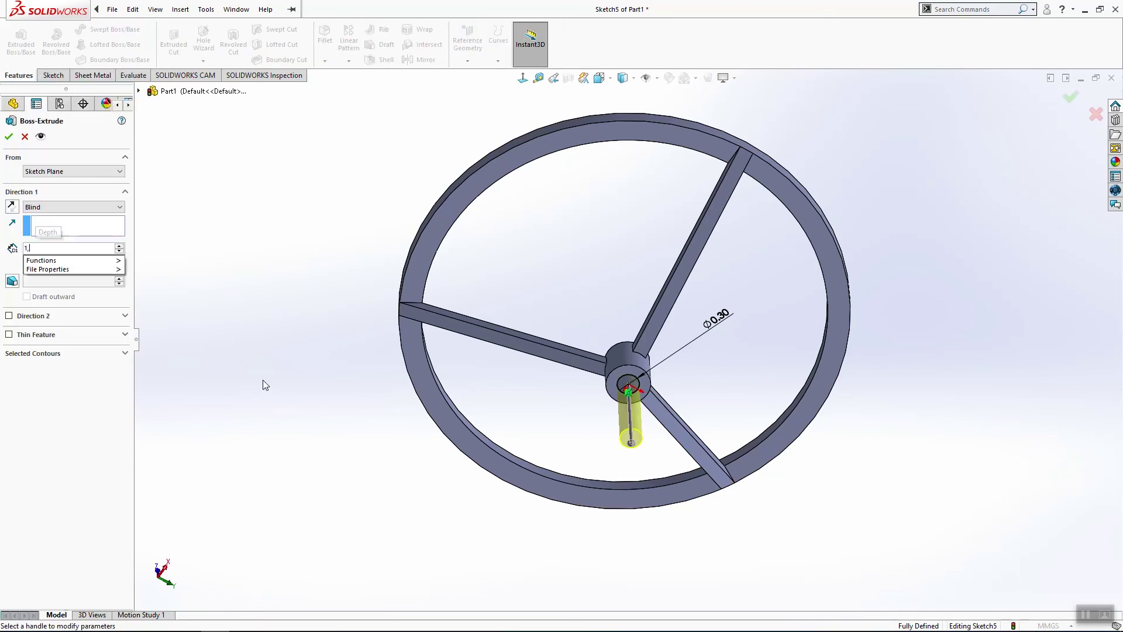
{"action": "key", "text": "Return"}
{"action": "middle_click_drag", "start_coordinate": [265, 382], "coordinate": [326, 452]}
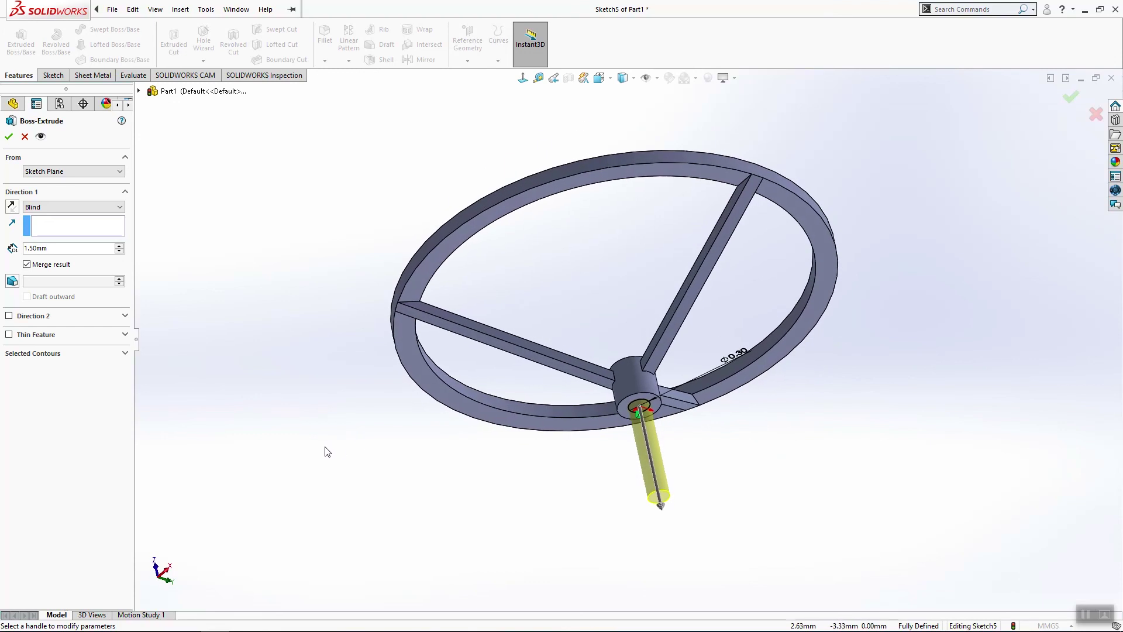
{"action": "left_click", "coordinate": [9, 136]}
Round the ring of the wheel with a symmetric circular fillet of 0.10 mm radius
{"action": "middle_click_drag", "start_coordinate": [793, 459], "coordinate": [742, 456]}
{"action": "scroll", "coordinate": [709, 391], "scroll_direction": "down", "scroll_amount": 3}
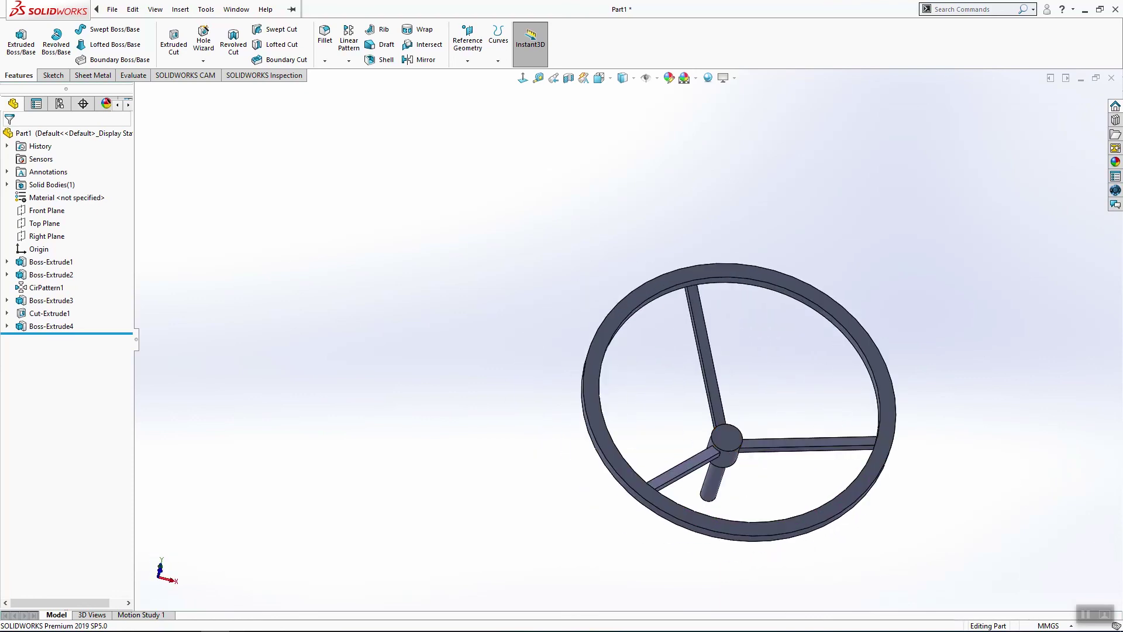
{"action": "left_click", "coordinate": [339, 40]}
{"action": "left_click", "coordinate": [325, 41]}
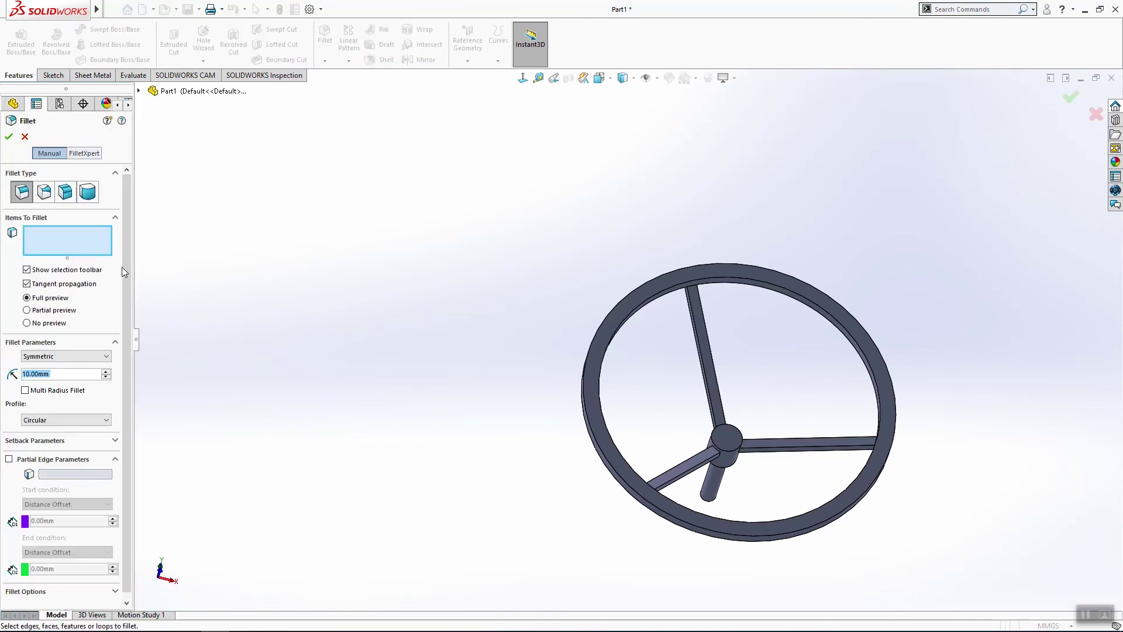
{"action": "type", "text": "0.1"}
{"action": "key", "text": "Return"}
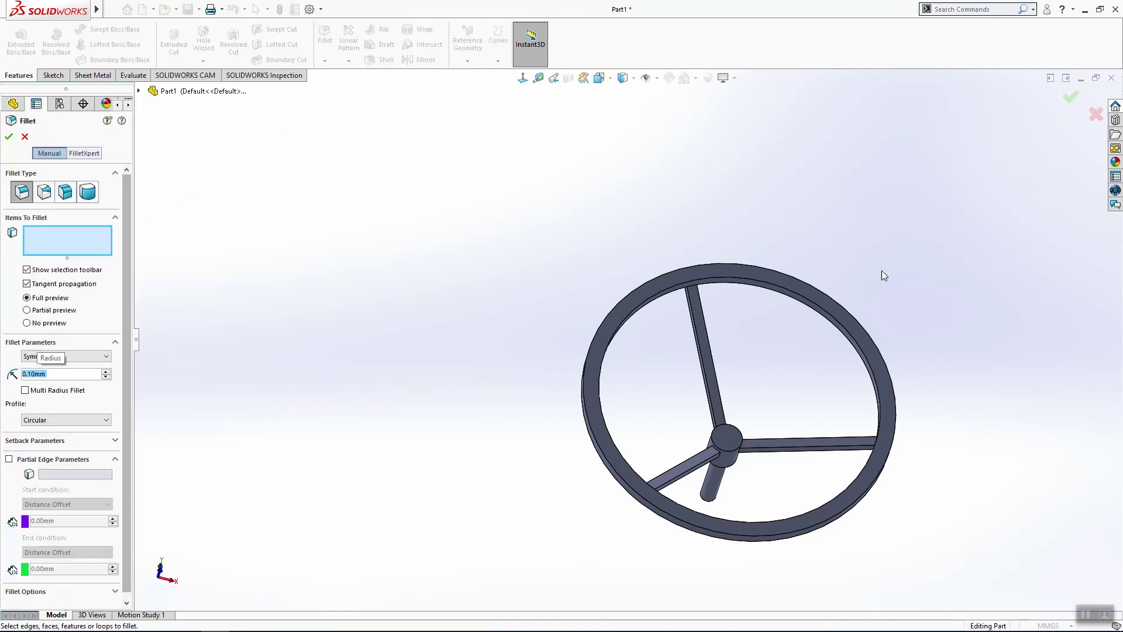
{"action": "left_click", "coordinate": [869, 344]}
{"action": "left_click", "coordinate": [871, 341]}
{"action": "middle_click_drag", "start_coordinate": [940, 491], "coordinate": [1097, 264]}
{"action": "left_click", "coordinate": [1069, 100]}
Browse the Metal category of the appearance library
{"action": "key", "text": "z"}
{"action": "left_click", "coordinate": [1115, 162]}
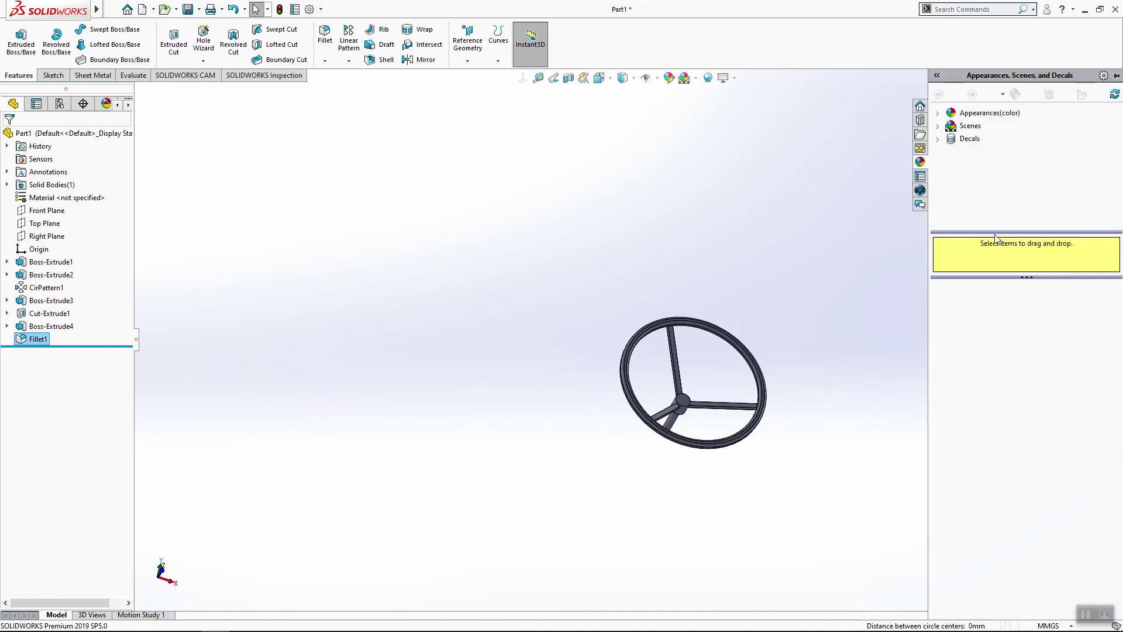
{"action": "left_click", "coordinate": [938, 114]}
{"action": "left_click", "coordinate": [982, 139]}
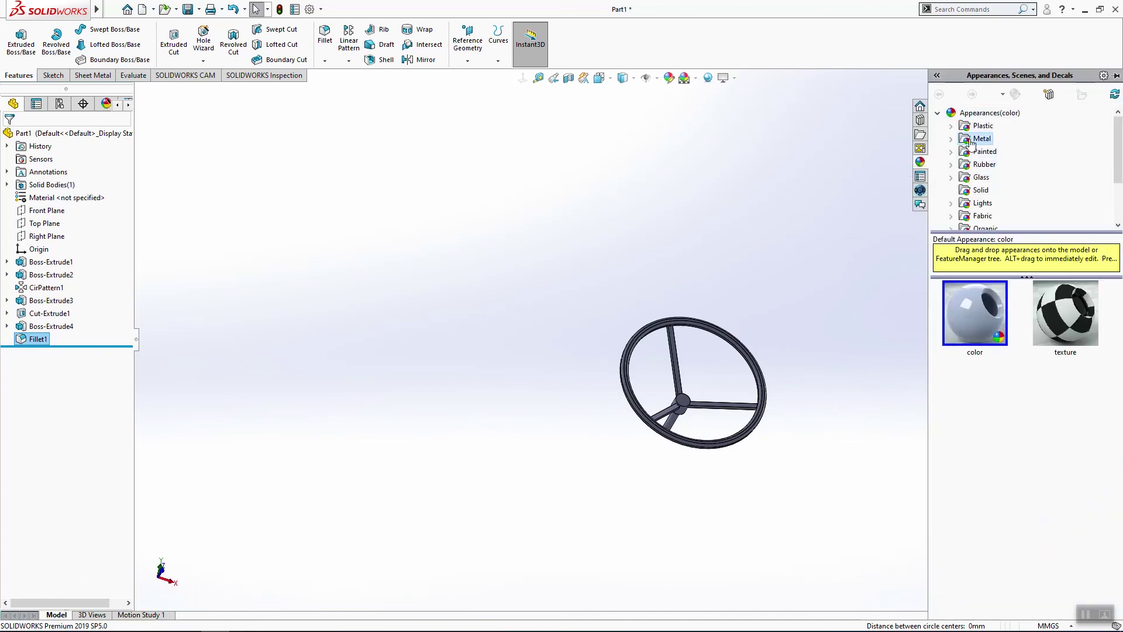
Edit the whole part's appearance and set its colour to dark grey, RGB 64, 64, 64
{"action": "right_click", "coordinate": [40, 133]}
{"action": "left_click", "coordinate": [69, 114]}
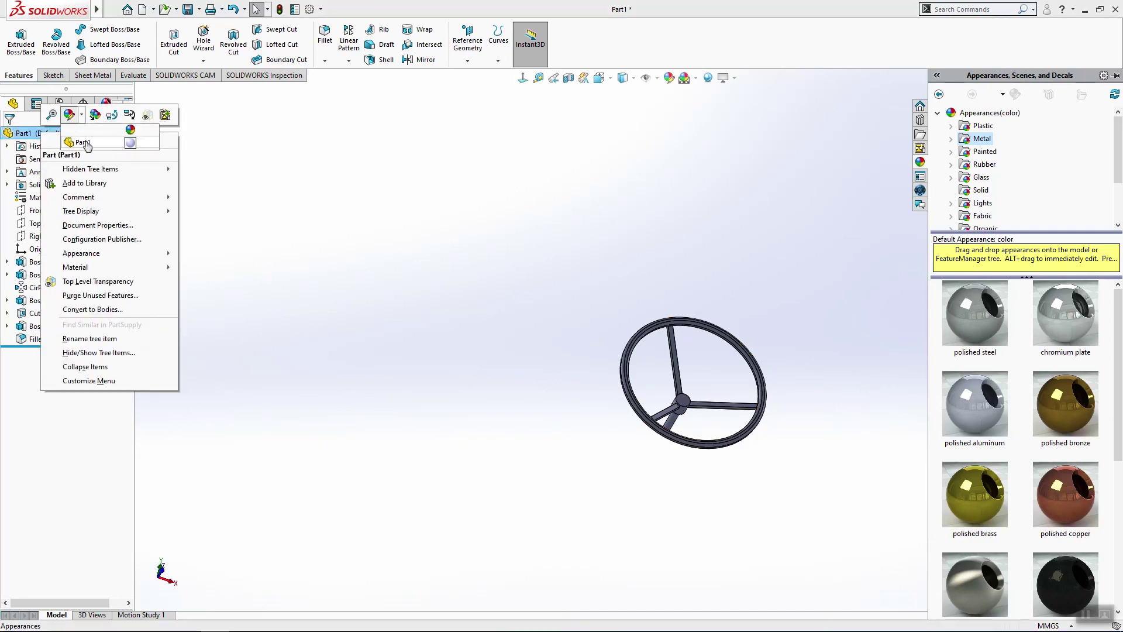
{"action": "left_click", "coordinate": [130, 142]}
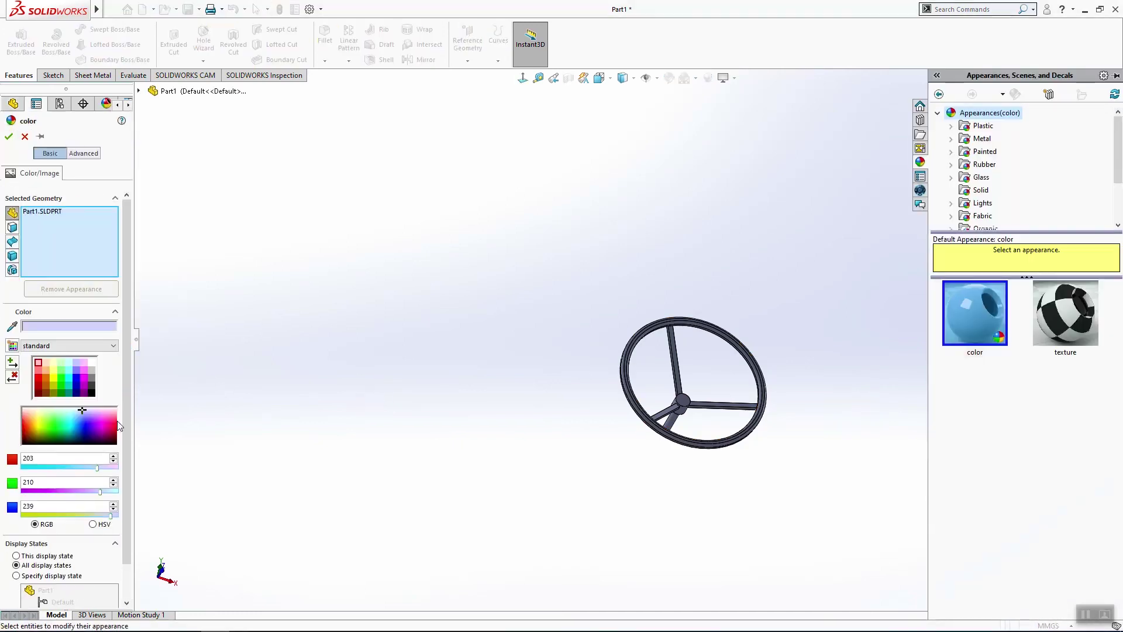
{"action": "left_click", "coordinate": [92, 387]}
{"action": "middle_click_drag", "start_coordinate": [696, 404], "coordinate": [680, 331]}
{"action": "scroll", "coordinate": [732, 373], "scroll_direction": "down", "scroll_amount": 5}
{"action": "middle_click_drag", "start_coordinate": [738, 380], "coordinate": [805, 510]}
{"action": "middle_click_drag", "start_coordinate": [812, 305], "coordinate": [665, 428]}
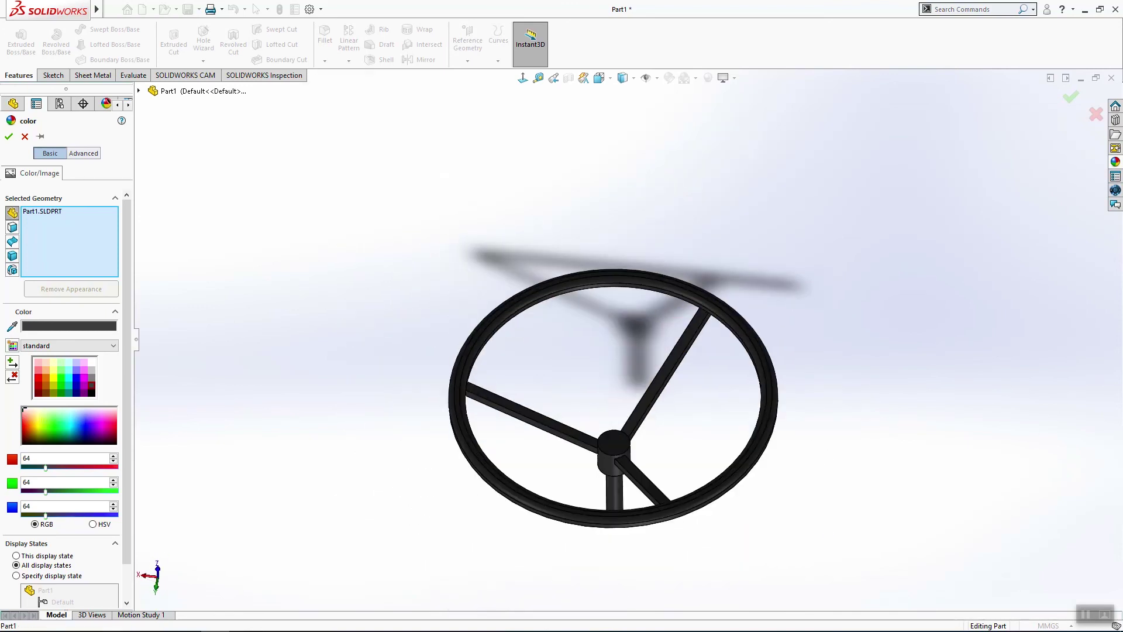
Try mid-grey RGB 128, 128, 128 on the part, return to dark grey RGB 64, 64, 64 and apply it
{"action": "left_click", "coordinate": [91, 379]}
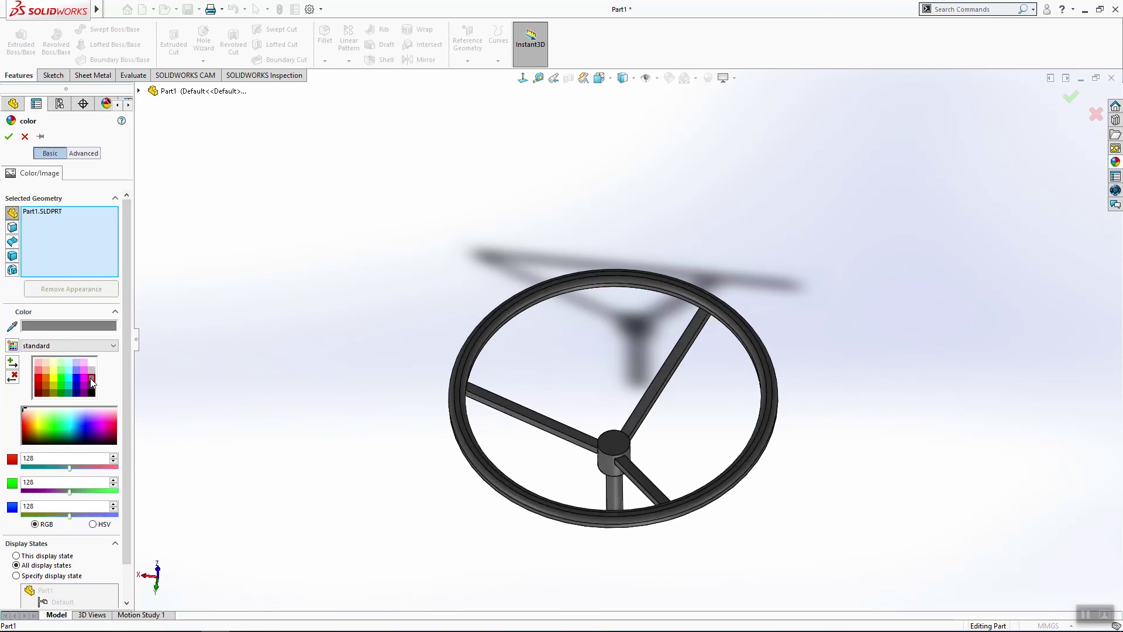
{"action": "left_click", "coordinate": [91, 387]}
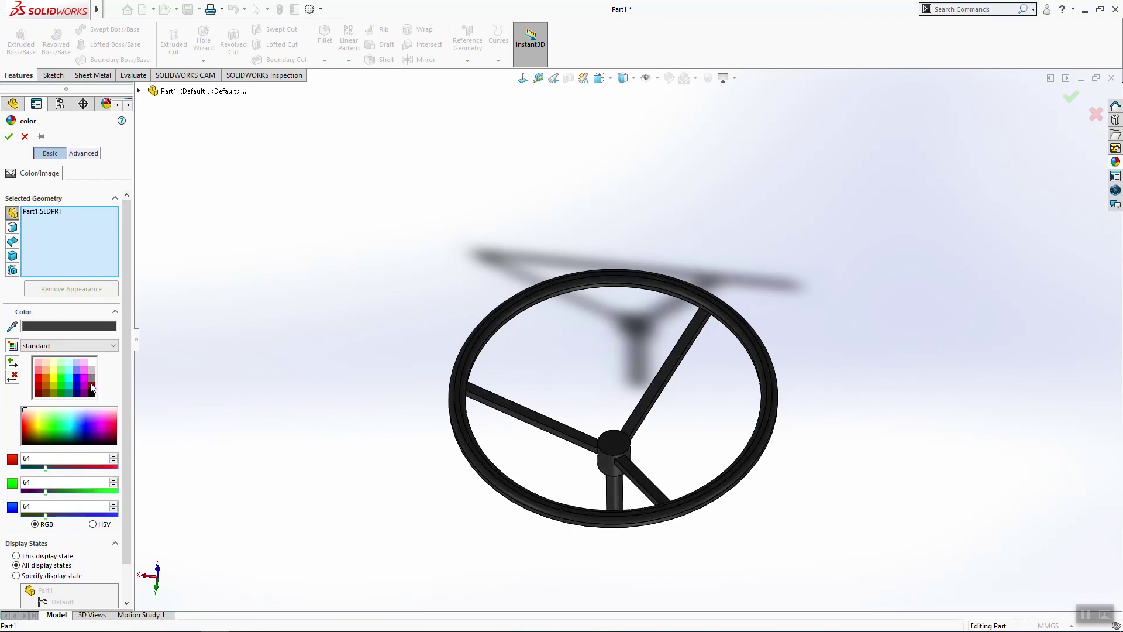
{"action": "left_click", "coordinate": [9, 136]}
{"action": "middle_click_drag", "start_coordinate": [745, 273], "coordinate": [707, 266]}
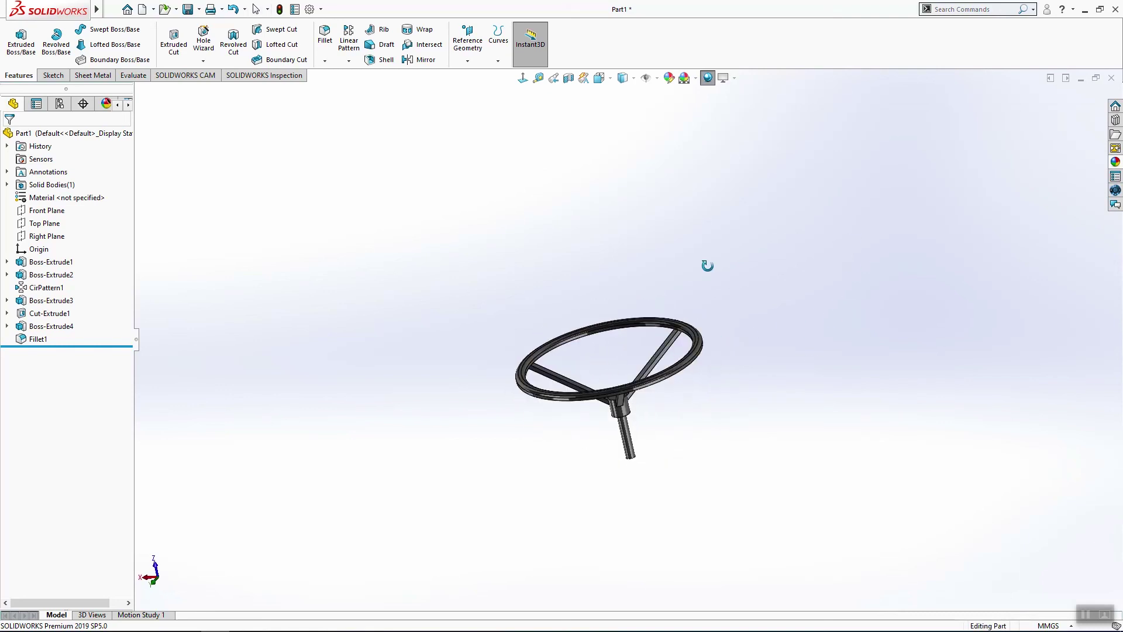